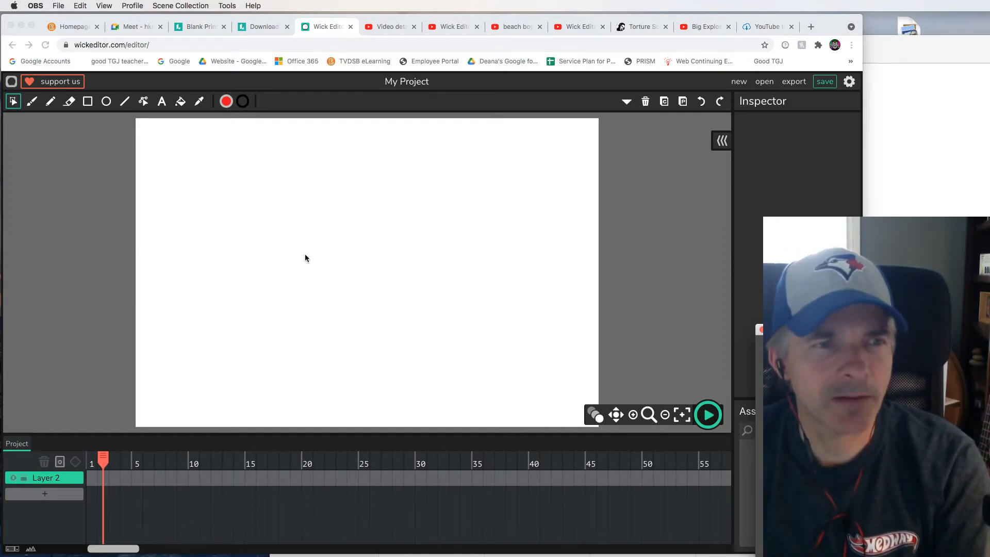
Draw a green-filled rectangle across the full width of the canvas's lower part as the ground
left_click(225, 103)
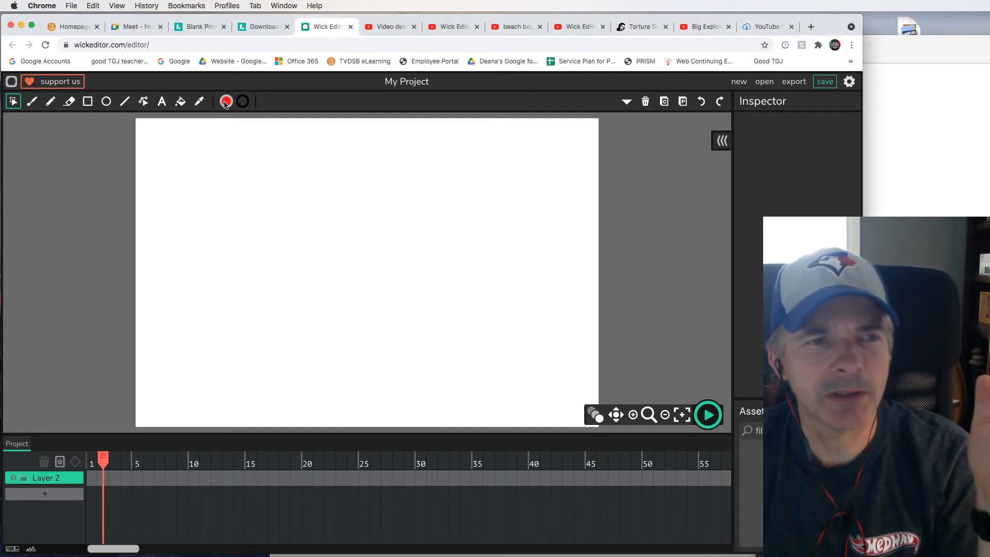
left_click(225, 103)
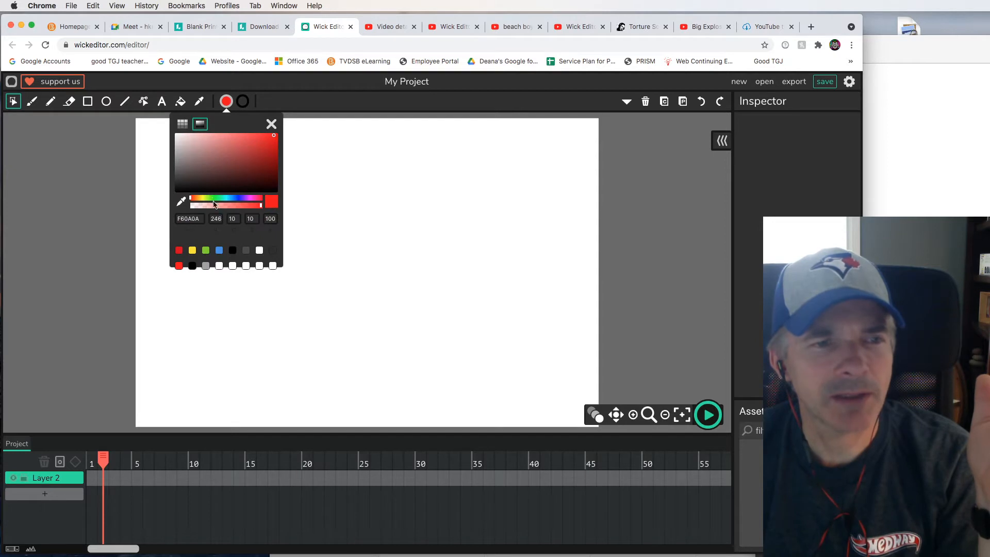
left_click(206, 252)
left_click(88, 101)
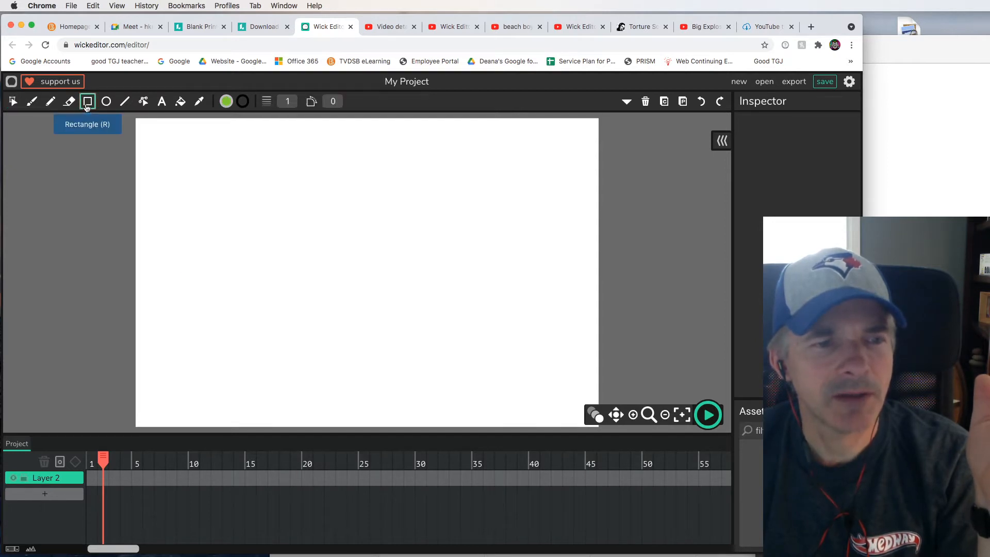
left_click_drag(133, 427, 603, 288)
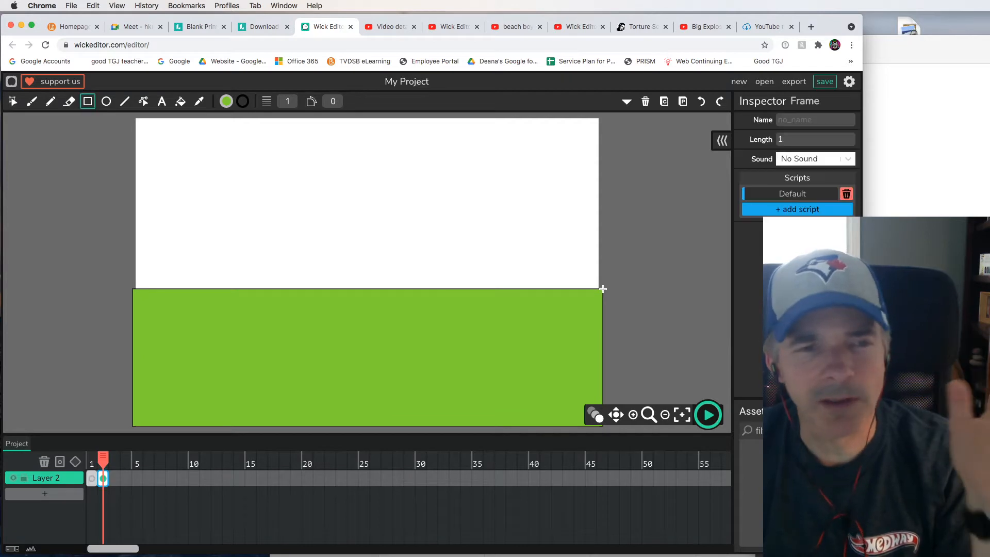
Draw a grey (848583) rectangle across the middle of the green ground as a road
left_click(226, 101)
left_click(176, 161)
left_click_drag(126, 318, 609, 398)
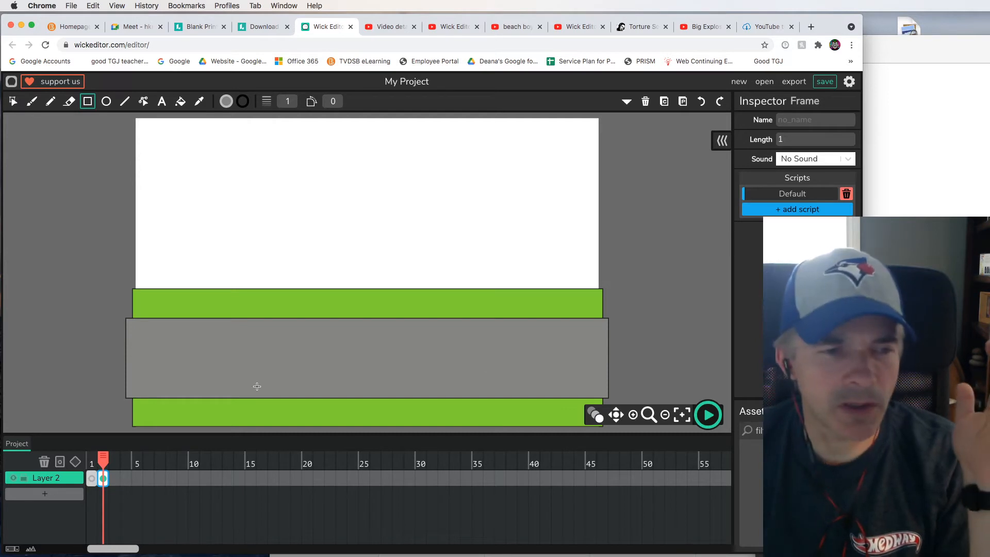
Delete the empty first frame, and make the background frame start at frame 1 with a length of 31 frames
left_click(93, 480)
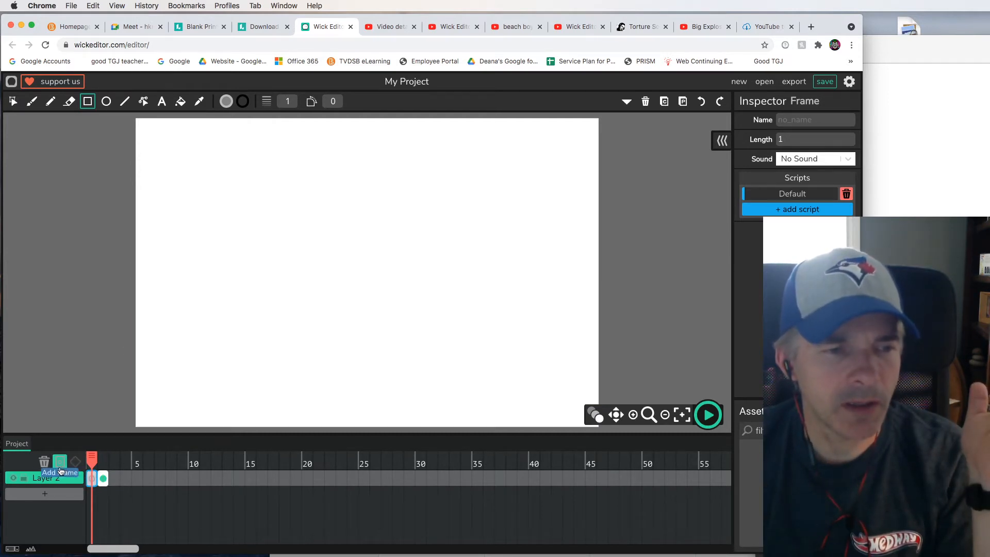
left_click(46, 464)
left_click(99, 478)
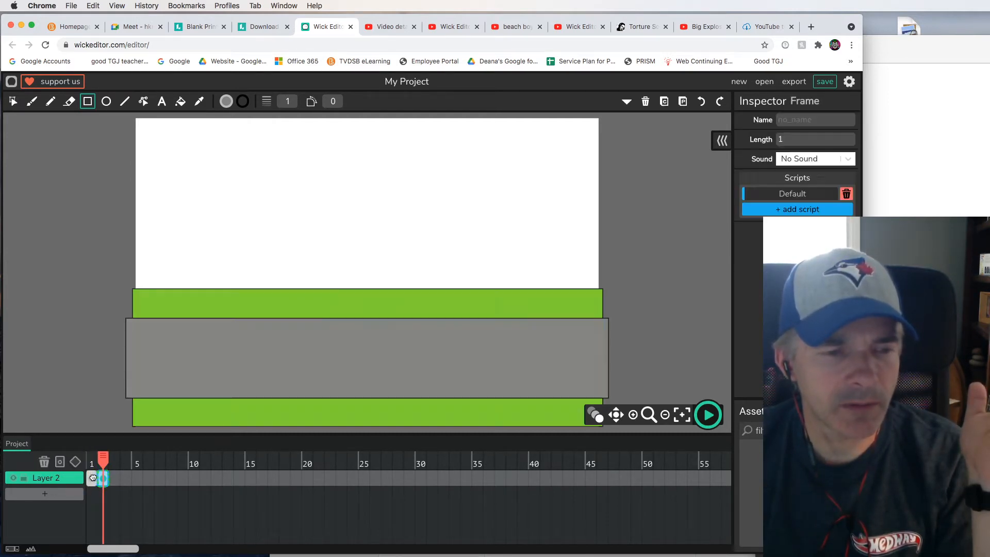
left_click_drag(100, 478, 438, 487)
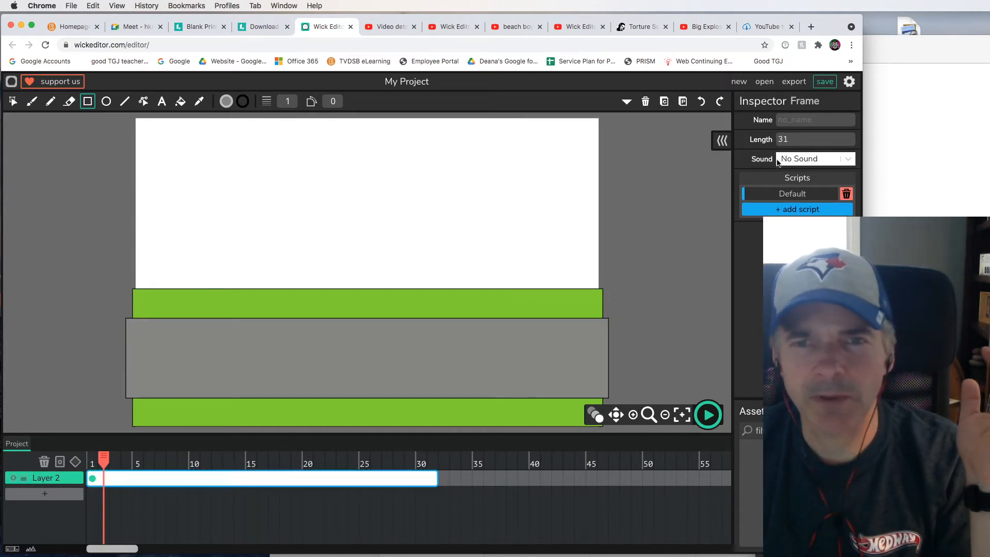
Check the framerate in the project settings and apply the settings
left_click(849, 82)
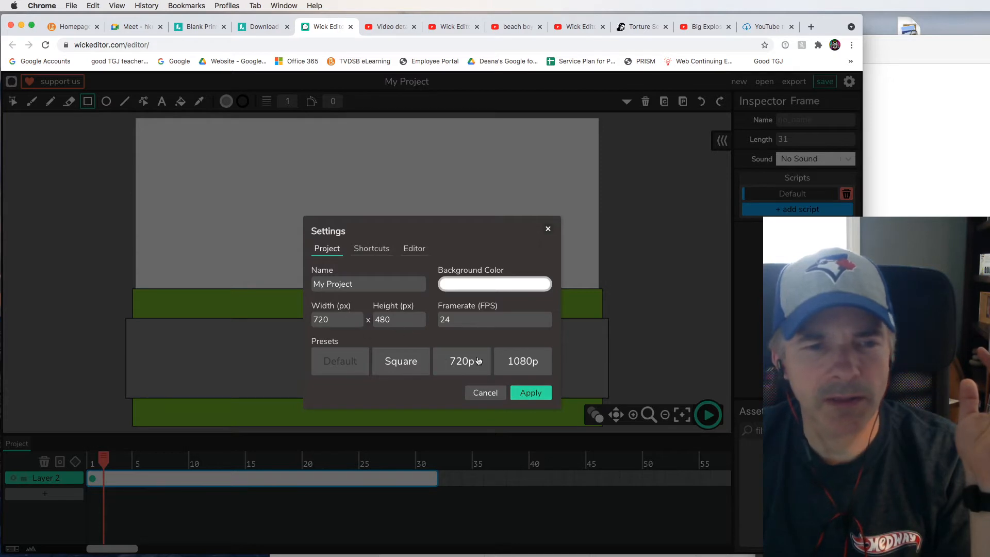
left_click(523, 394)
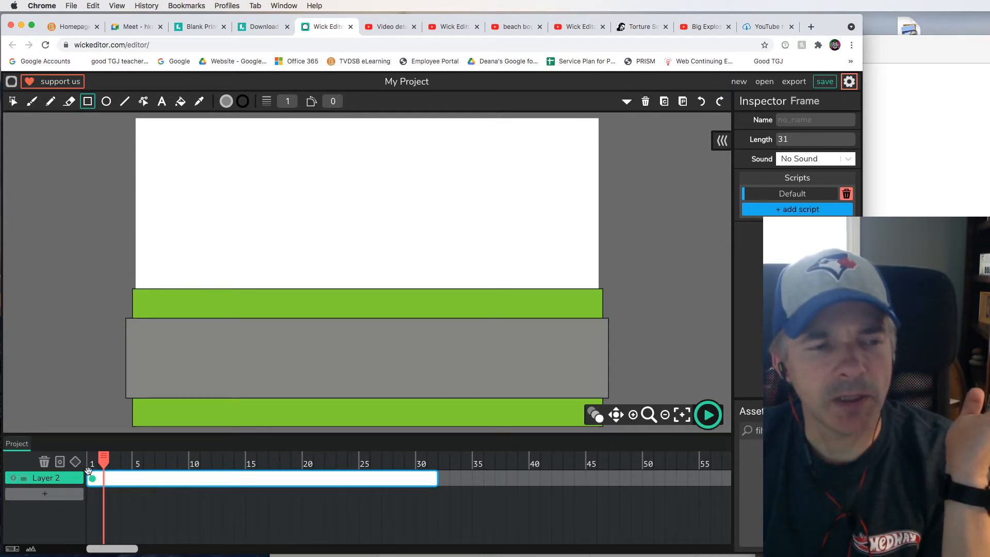
Add a new layer and place the background layer beneath it
left_click(45, 494)
left_click_drag(34, 480, 36, 502)
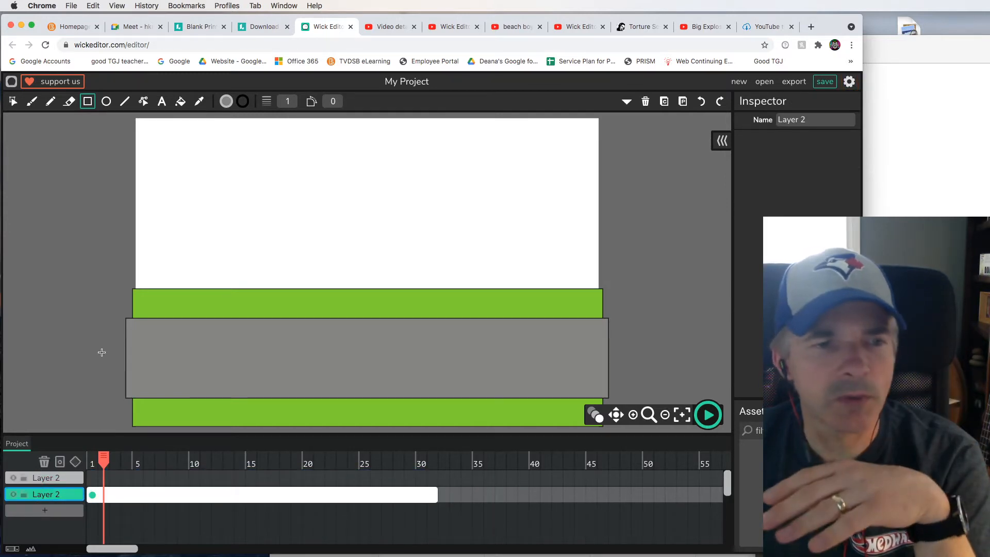
Draw two black ellipses as car wheels on the road, in frame 1 of the upper layer
left_click(106, 102)
left_click(225, 102)
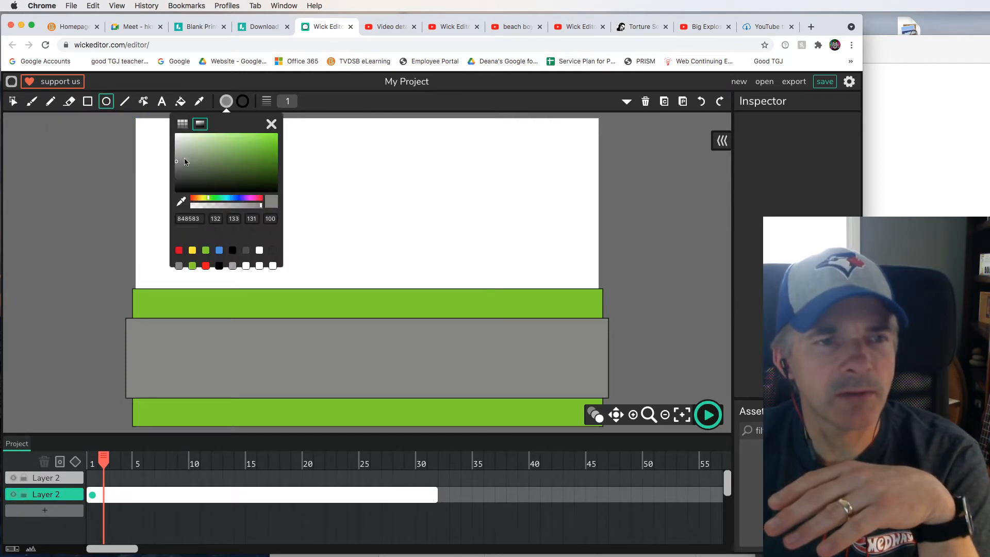
left_click(232, 251)
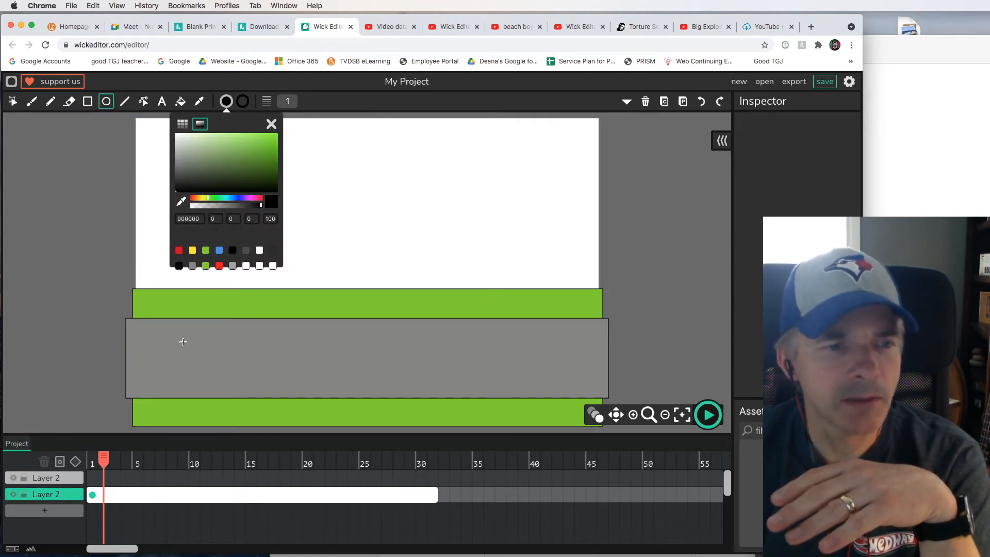
left_click(92, 478)
left_click_drag(171, 353, 187, 368)
left_click_drag(240, 350, 260, 369)
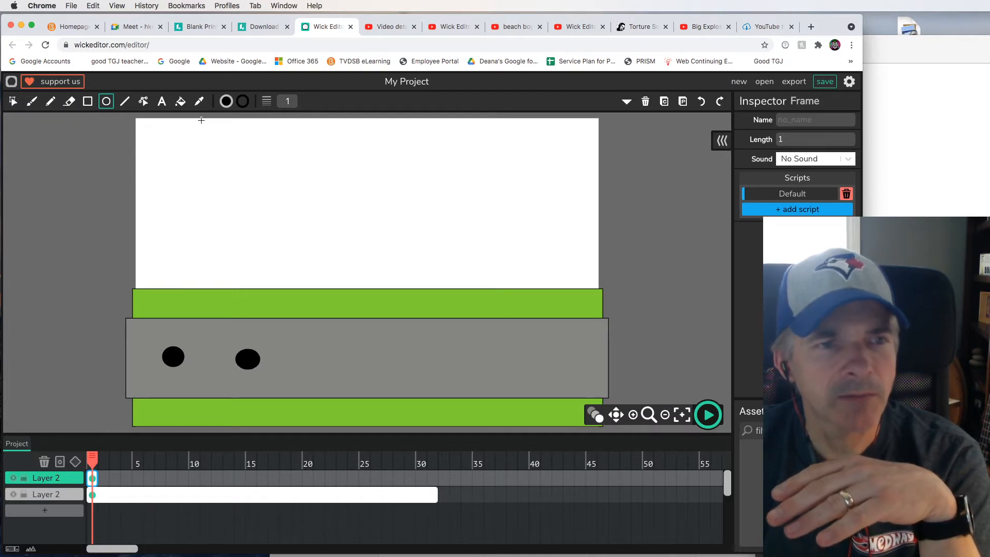
Paint a red (EB0505) car body outline around the two wheels with the size 10 brush
left_click(226, 101)
left_click(276, 139)
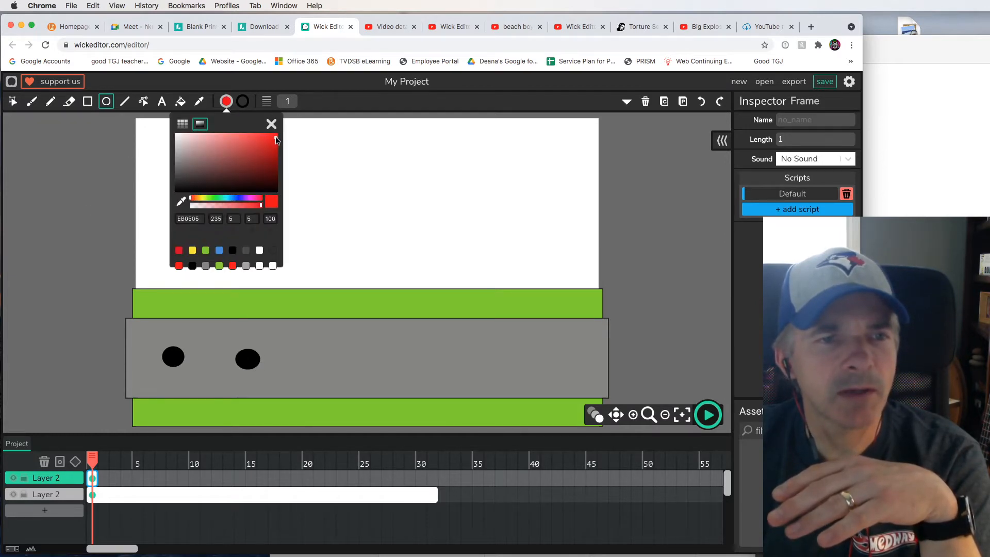
left_click(31, 101)
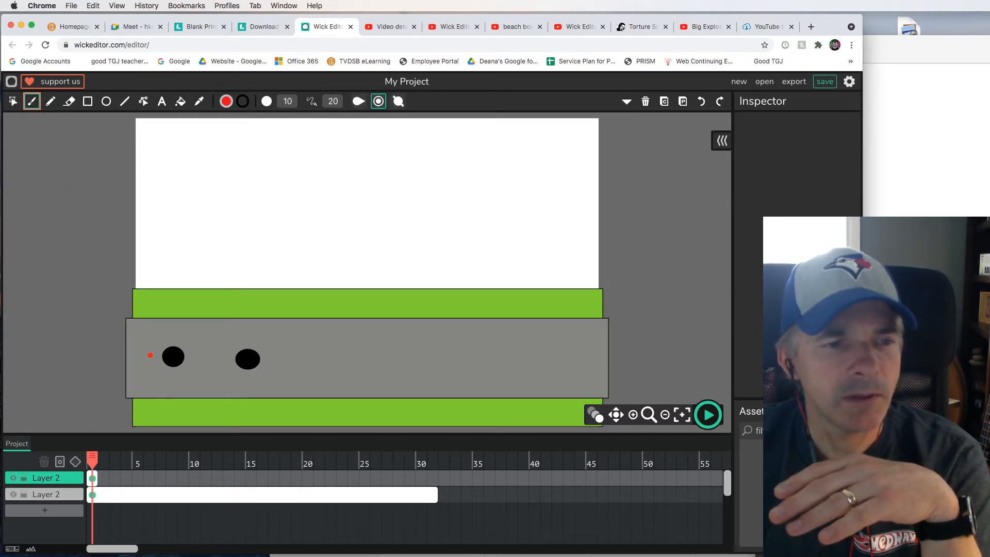
left_click_drag(187, 354, 212, 359)
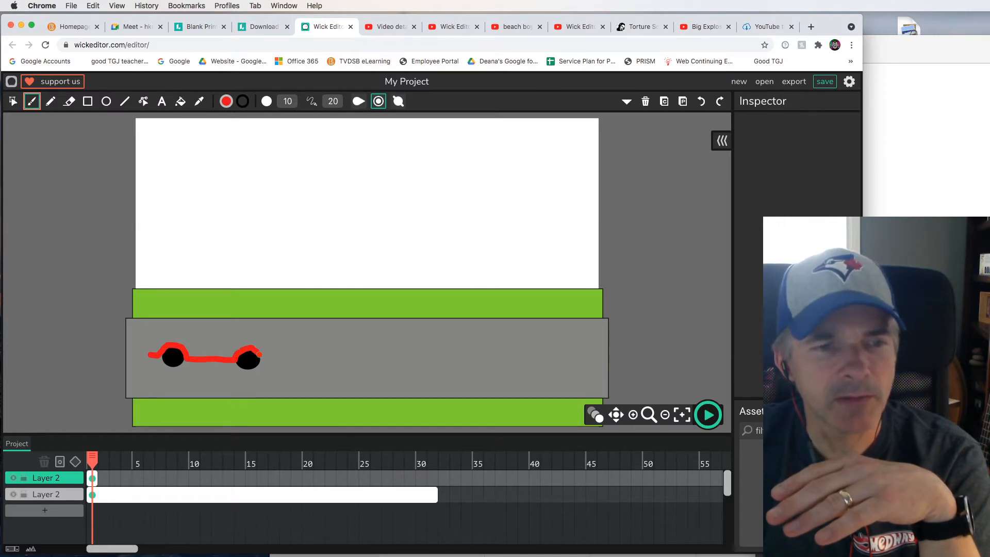
mouse_move(287, 363)
left_mouse_down()
mouse_move(257, 336)
mouse_move(227, 330)
left_mouse_up()
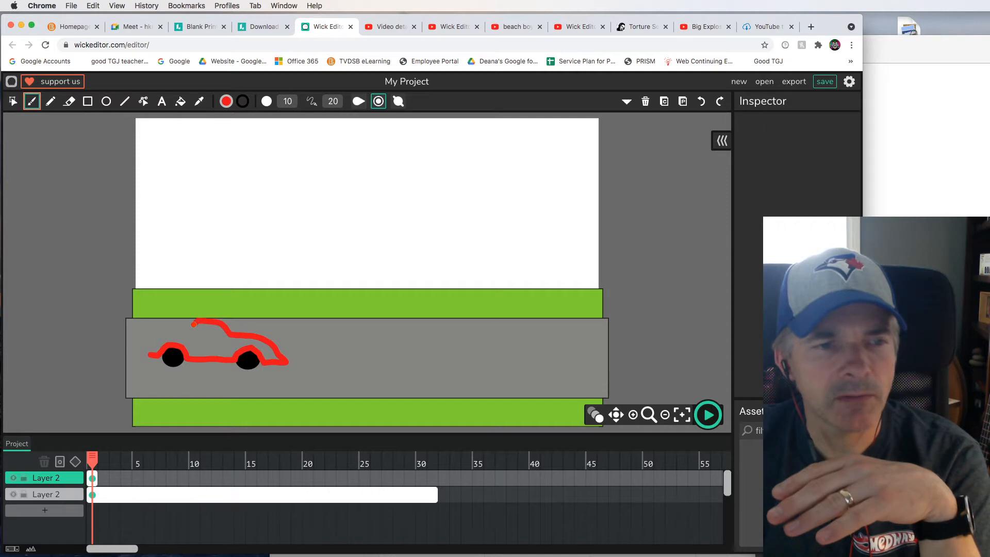
left_click_drag(154, 330, 152, 354)
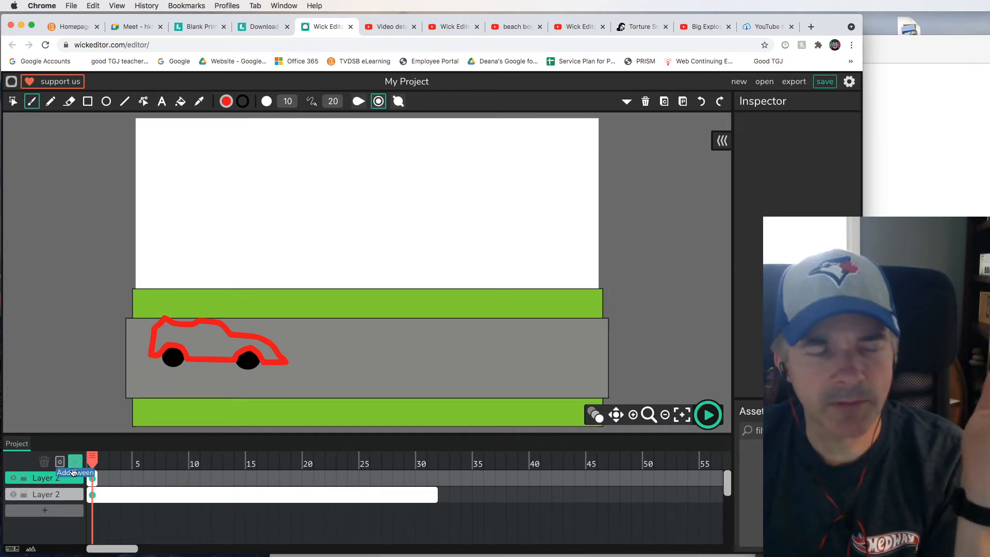
Extend the car layer's frame to a length of 31 and add a tween at frame 1
left_click_drag(96, 479, 439, 488)
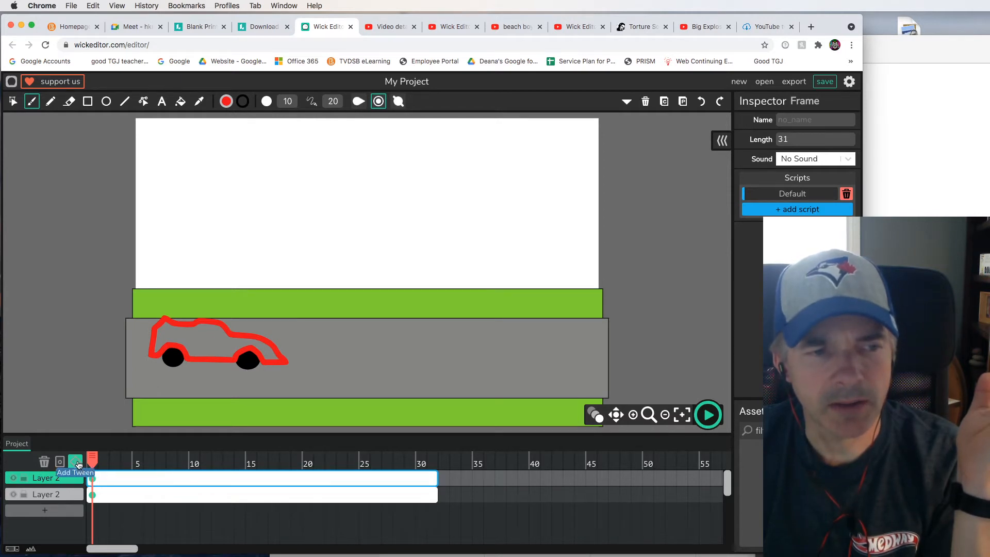
left_click(77, 464)
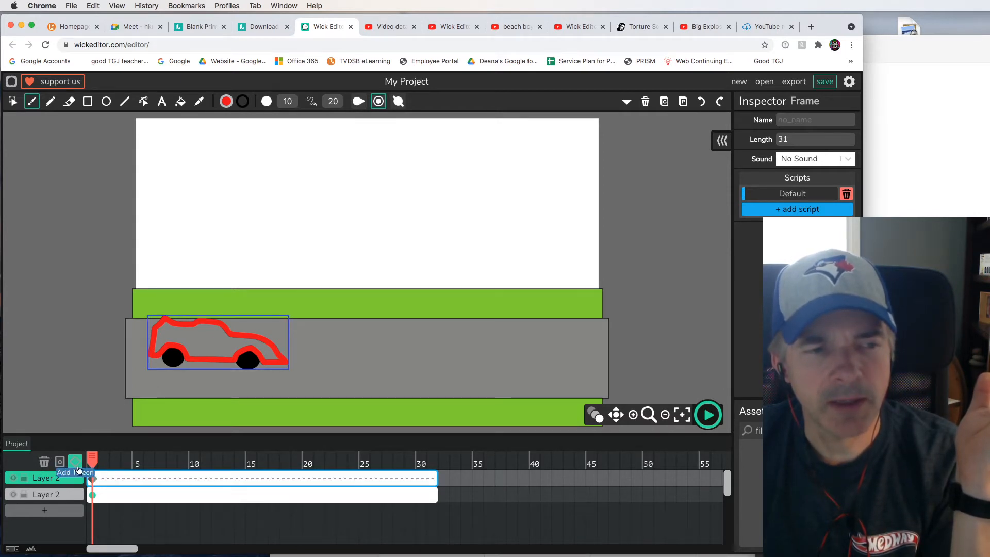
left_click(13, 102)
Move the car past the right end of the road at frame 31 and preview the animation
left_click(430, 463)
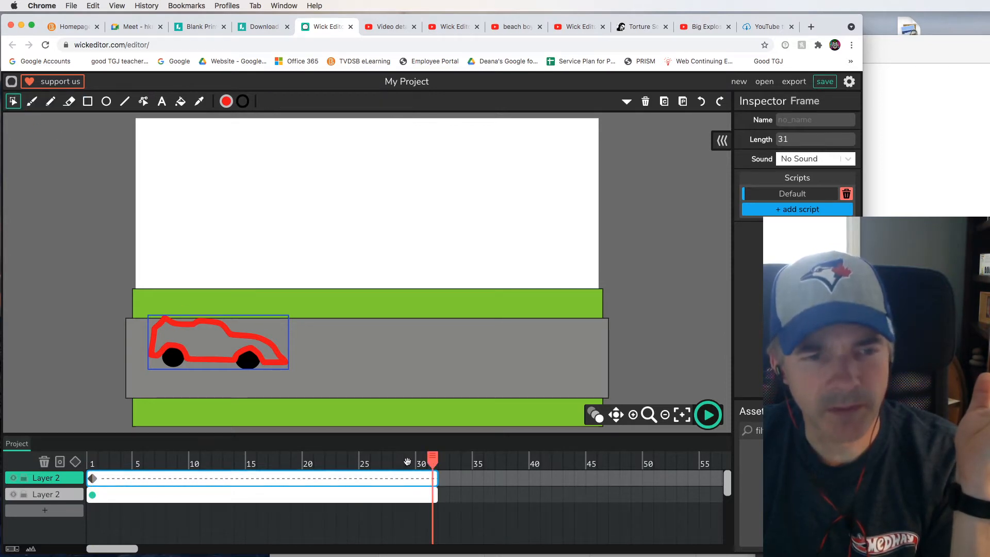
left_click_drag(175, 359, 642, 364)
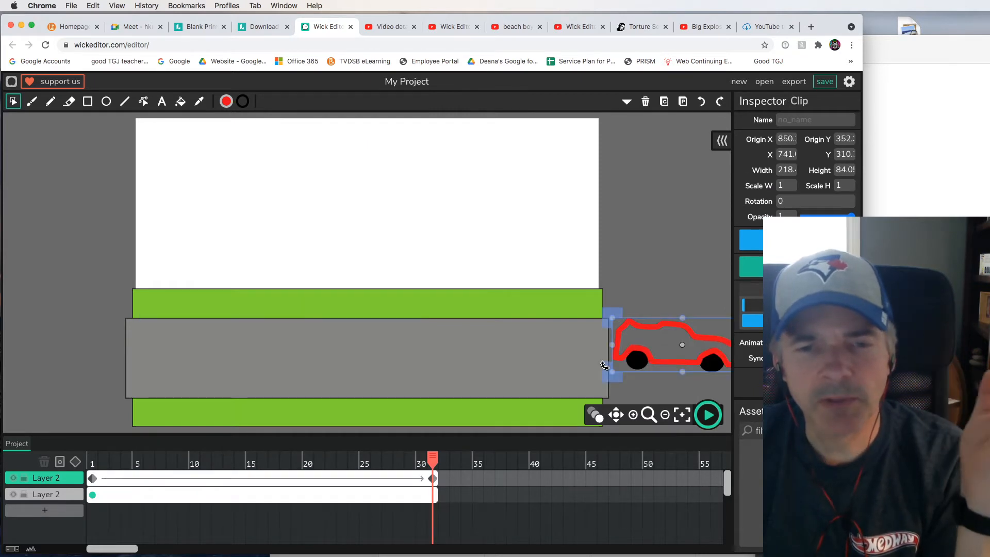
left_click(714, 422)
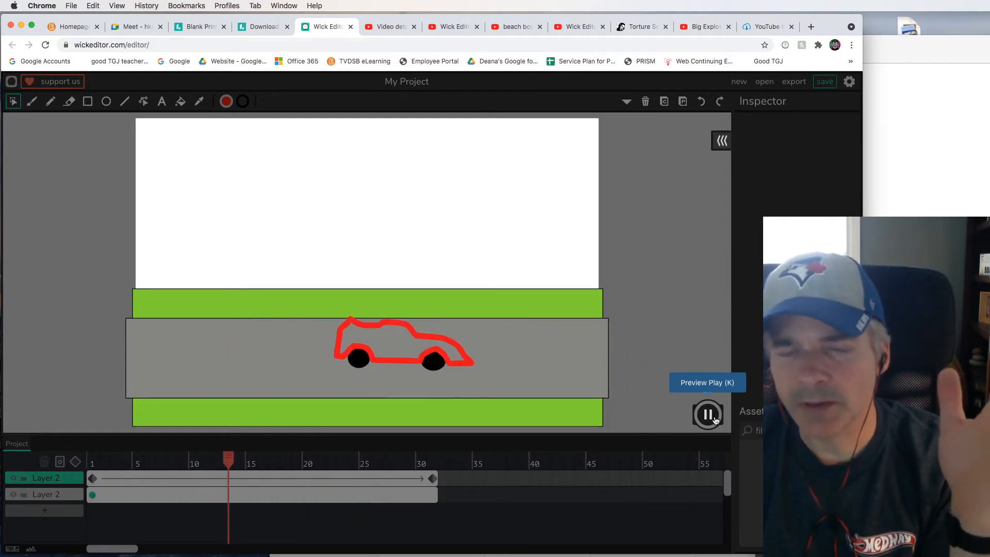
left_click(715, 421)
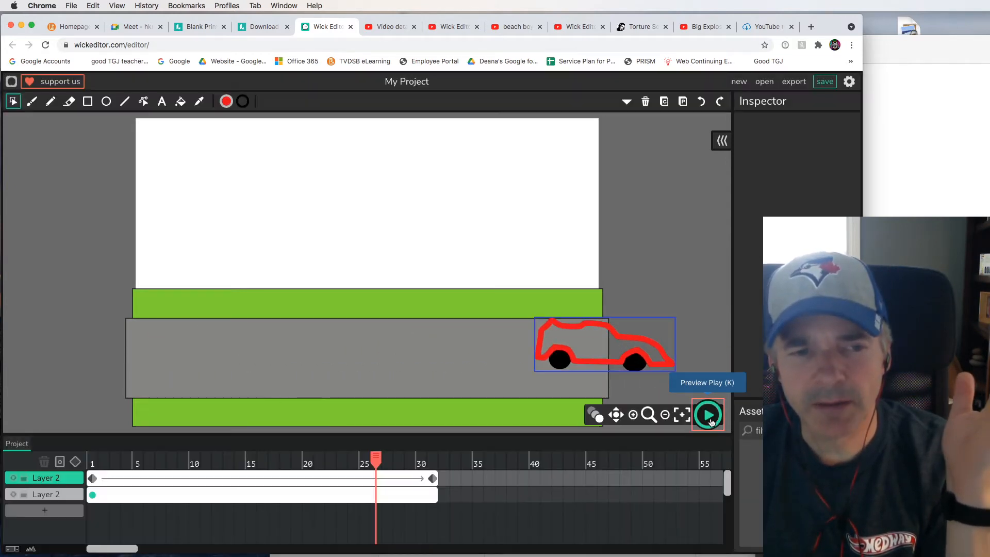
Undo the car's move at frame 31, keeping the tween at frame 1
left_click(227, 503)
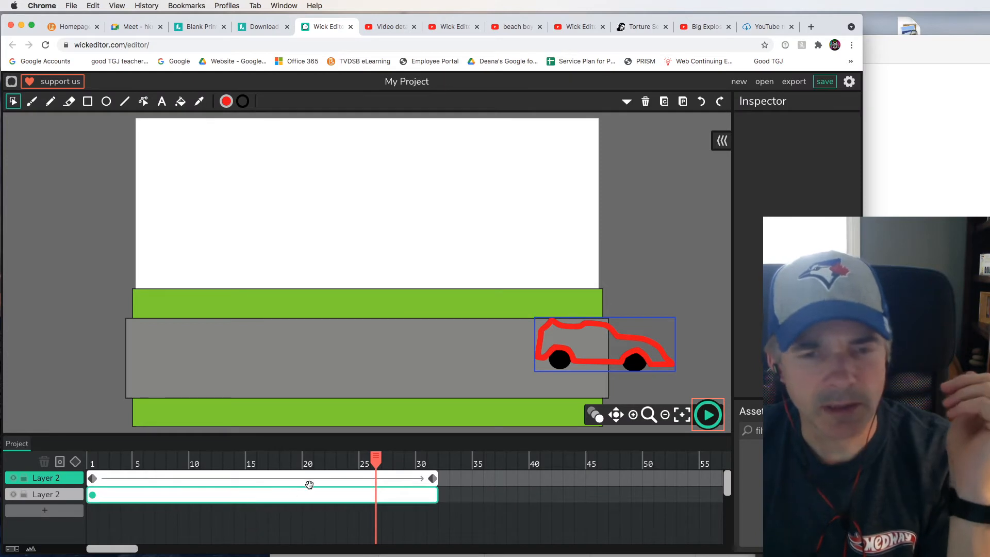
left_click(702, 102)
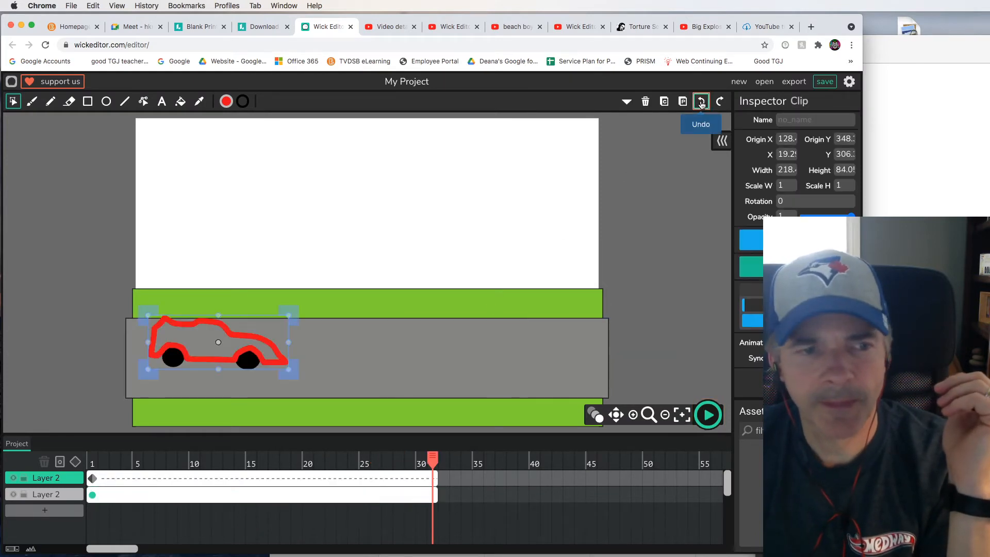
left_click(701, 102)
left_click(701, 102)
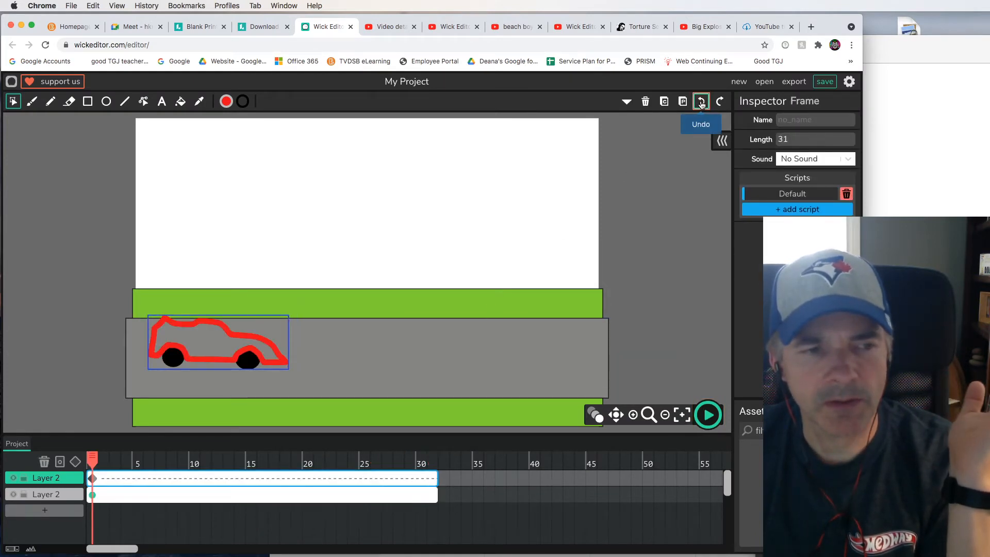
Add a tween to the car layer at frame 9, and move the car past the right end of the road at frame 31
left_click_drag(94, 463, 187, 463)
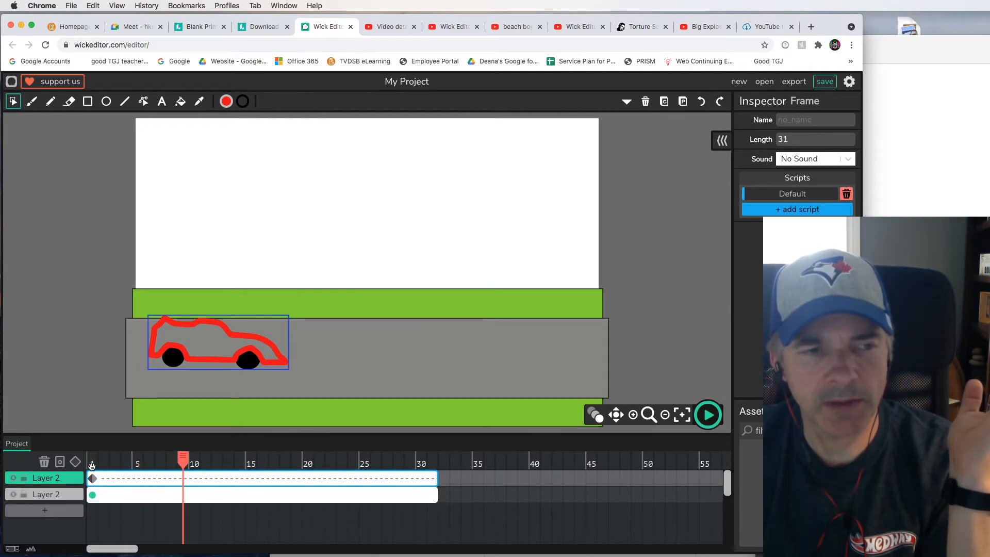
left_click(75, 461)
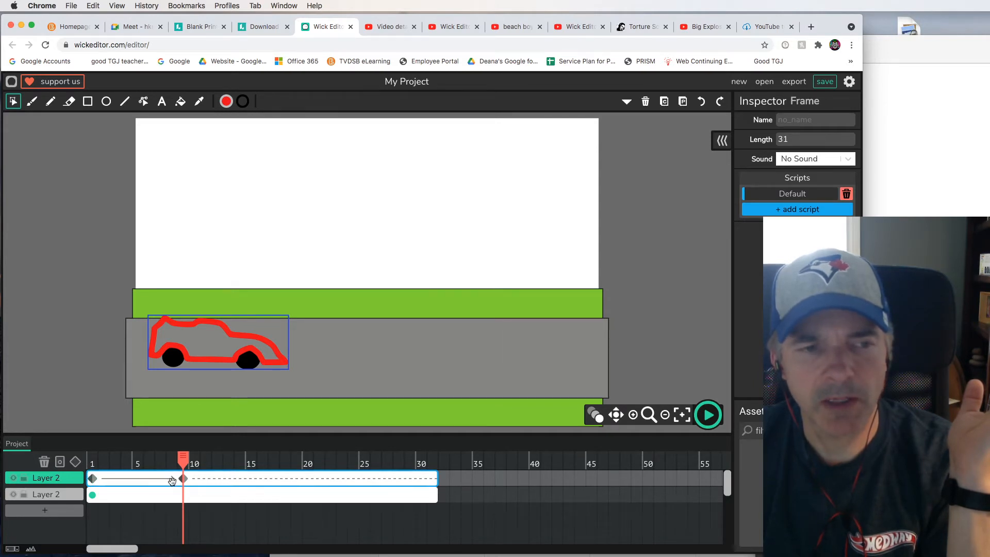
left_click_drag(187, 461, 432, 461)
left_click_drag(174, 369, 646, 379)
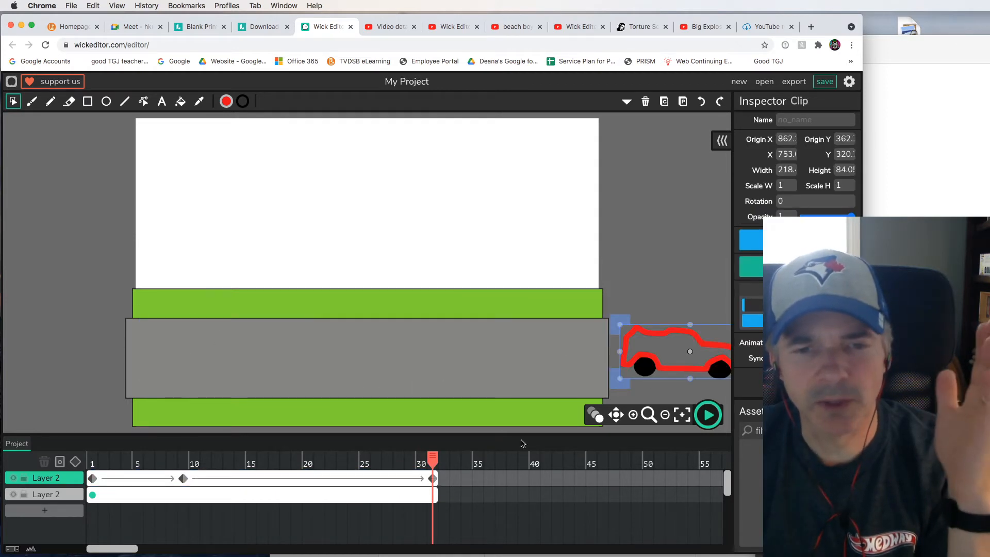
Preview the car animation with its three tween keyframes and stop the playback
left_click(708, 416)
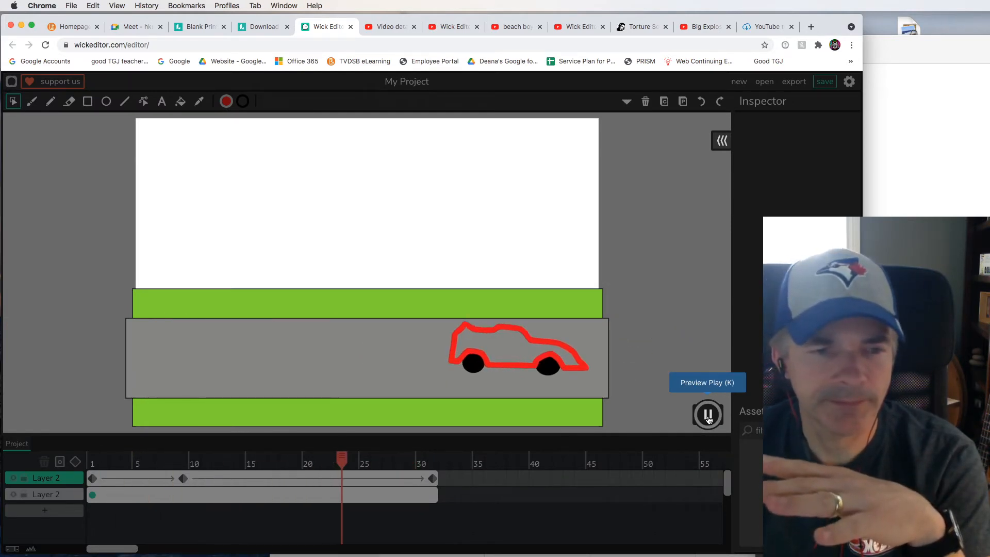
left_click(709, 416)
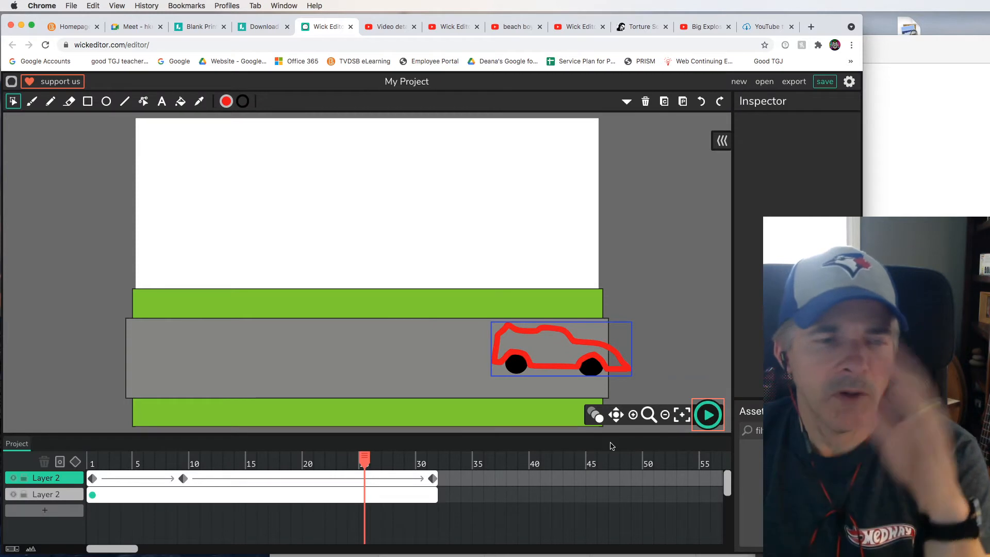
left_click(263, 481)
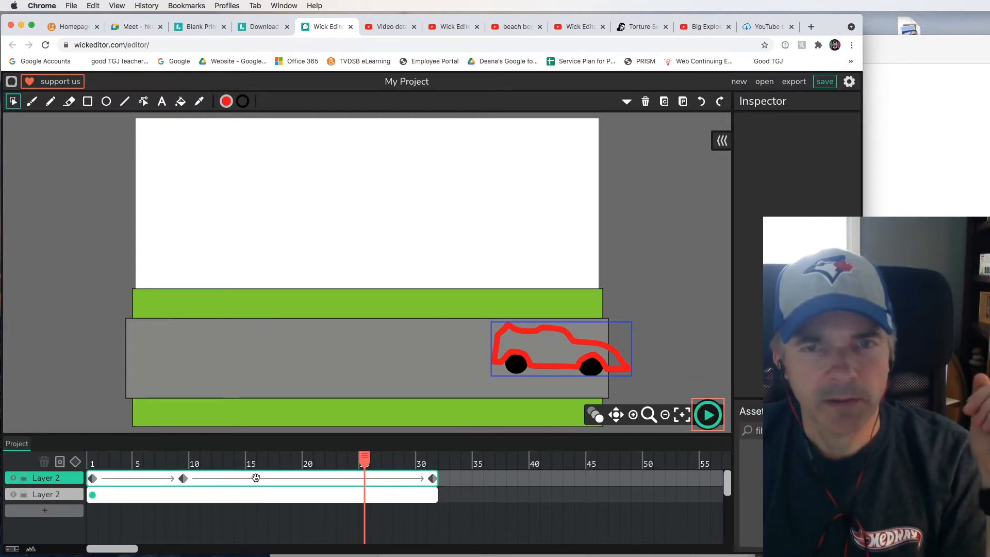
left_click(256, 478)
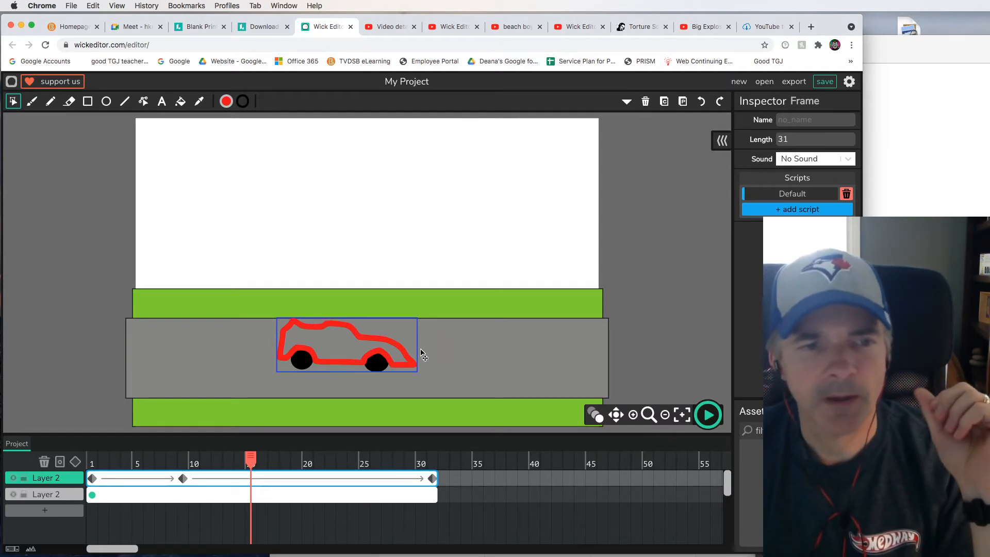
left_click(393, 357)
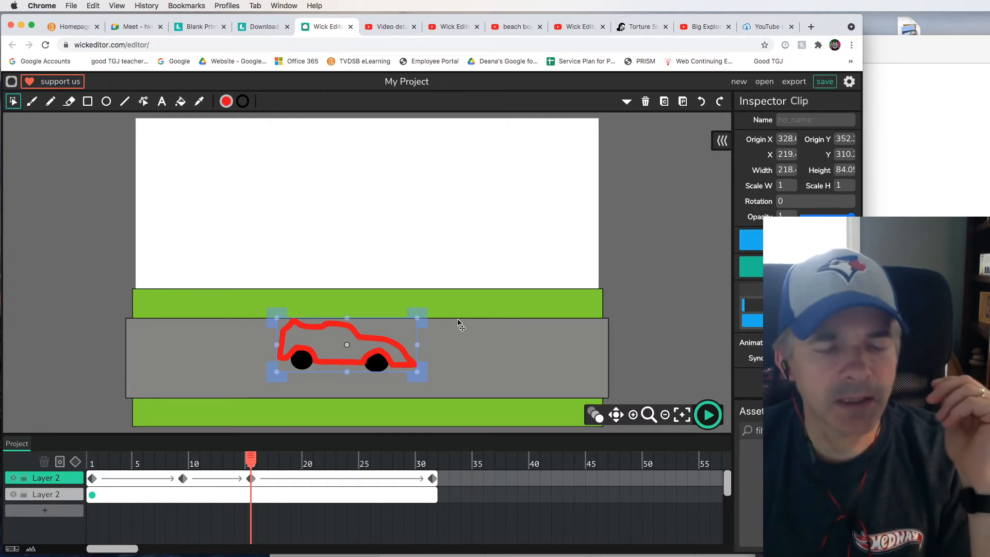
left_click(701, 102)
Set the easing type of the car's tween at frame 9 to out and preview the animation
left_click(183, 479)
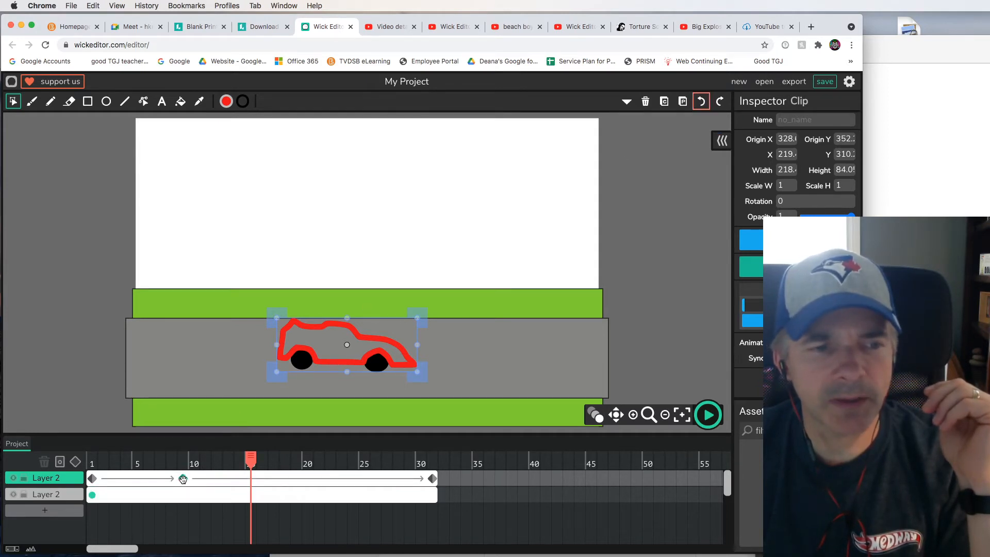
left_click(183, 478)
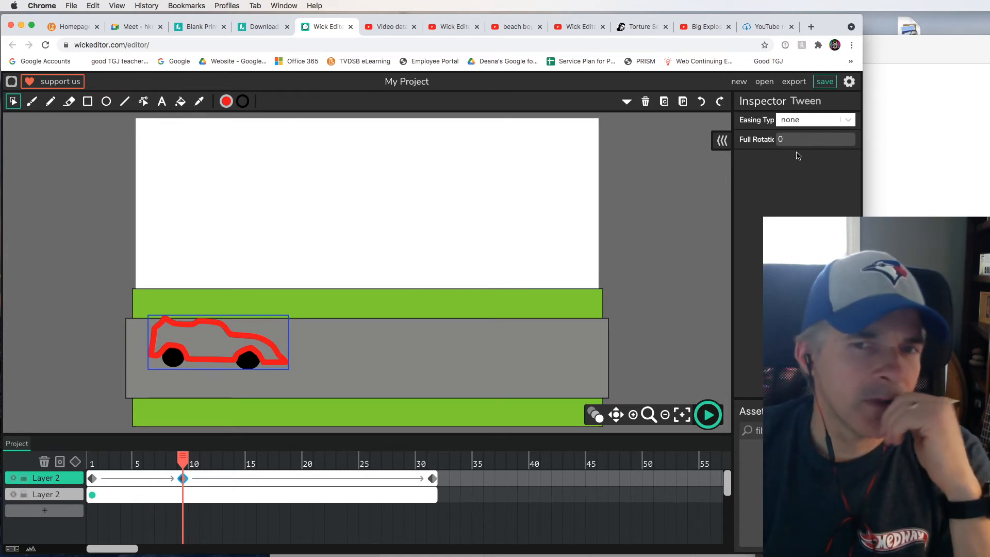
scroll(528, 285, "down", 1)
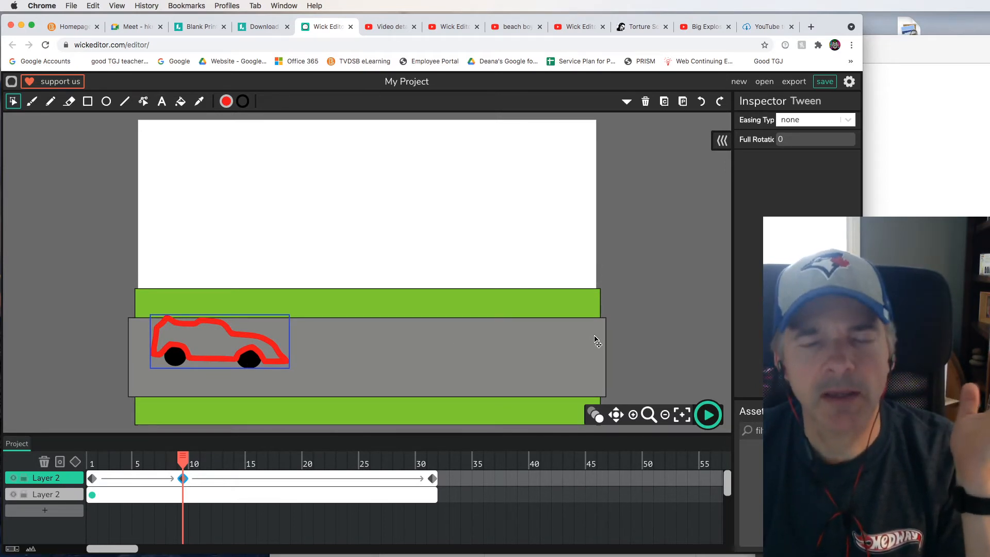
left_click(849, 122)
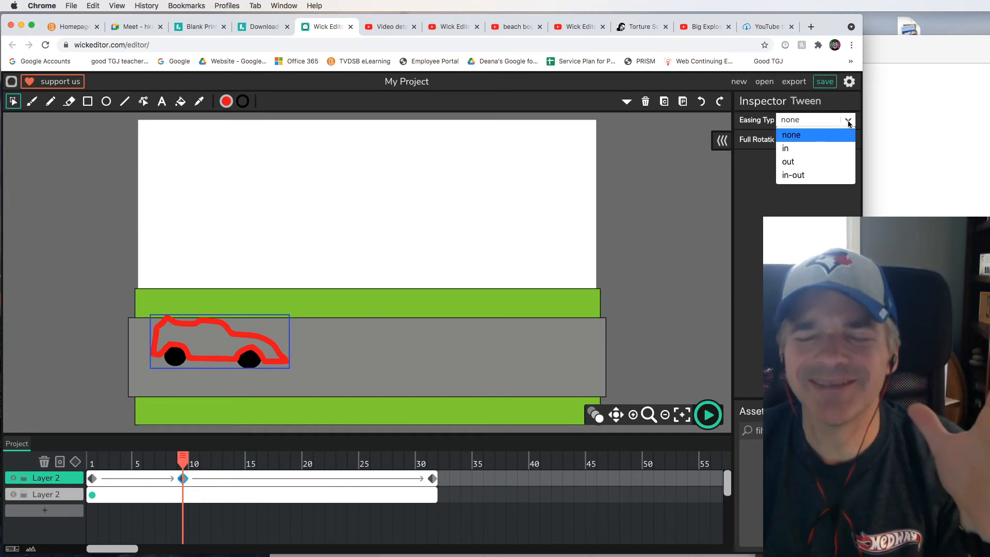
left_click(788, 163)
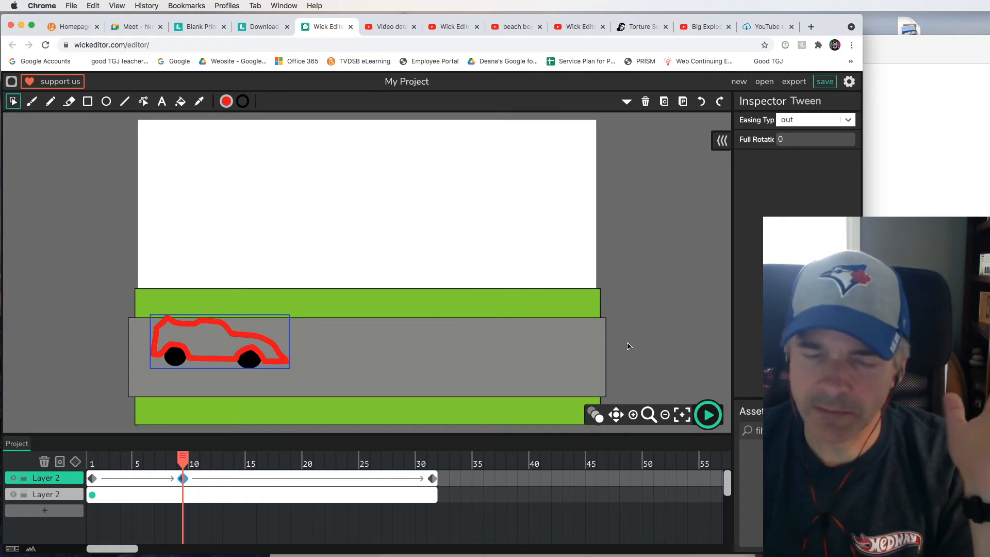
left_click(707, 416)
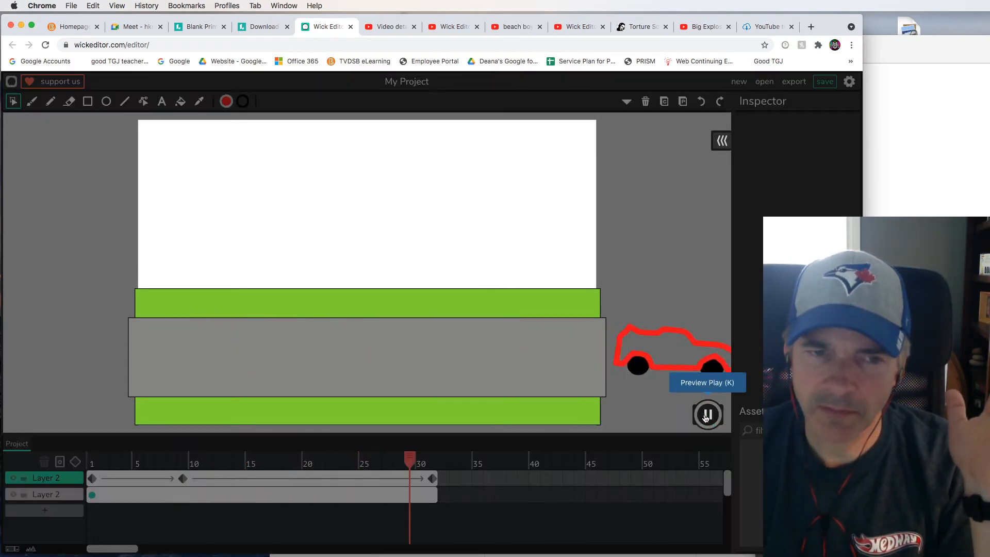
left_click(706, 415)
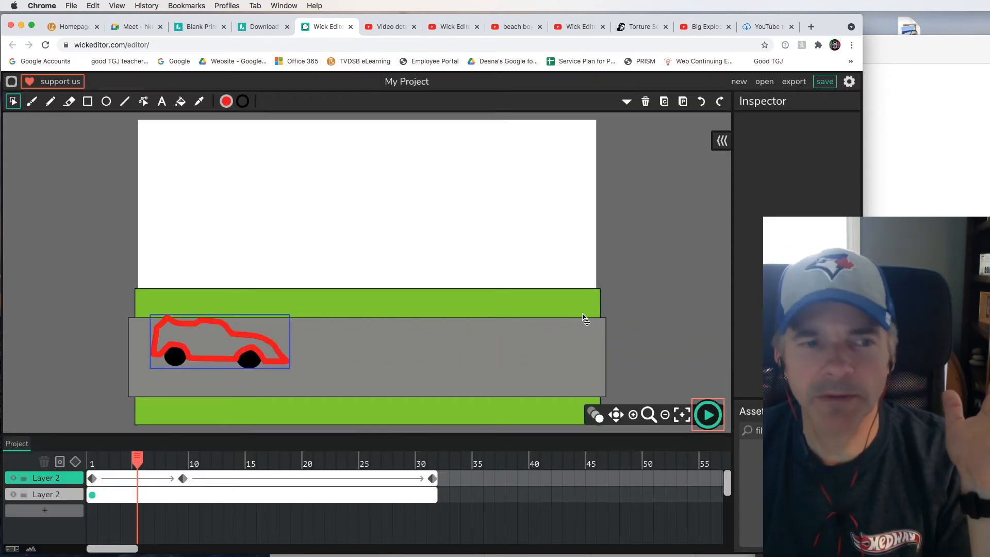
Change the easing type of the car's tween at frame 9 to in and play the preview
left_click_drag(140, 460, 181, 458)
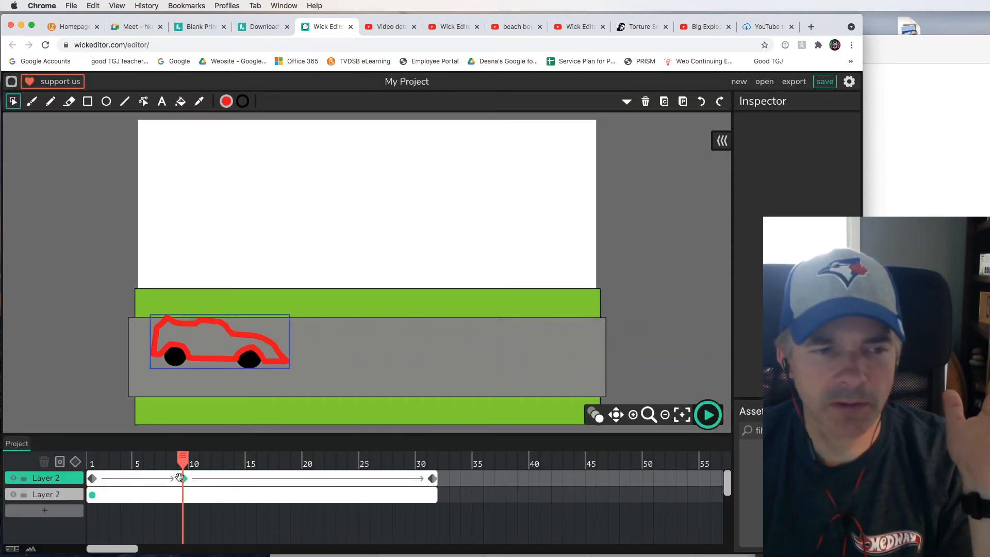
left_click(182, 479)
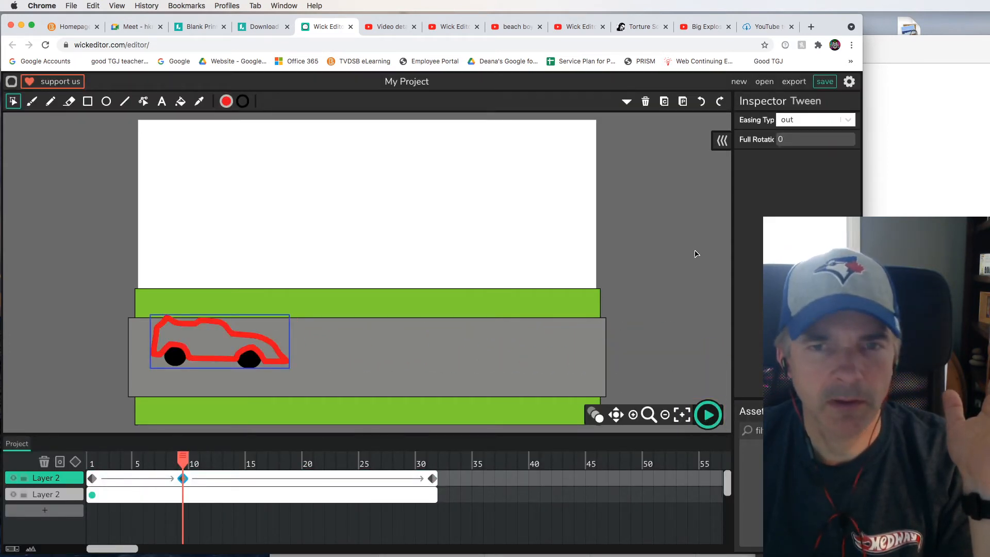
left_click(849, 121)
left_click(831, 153)
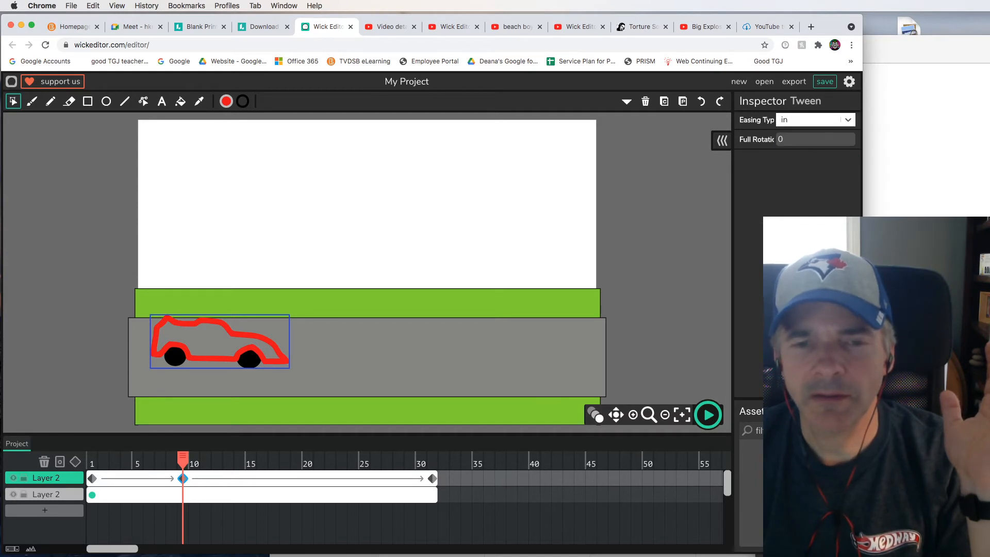
left_click(706, 415)
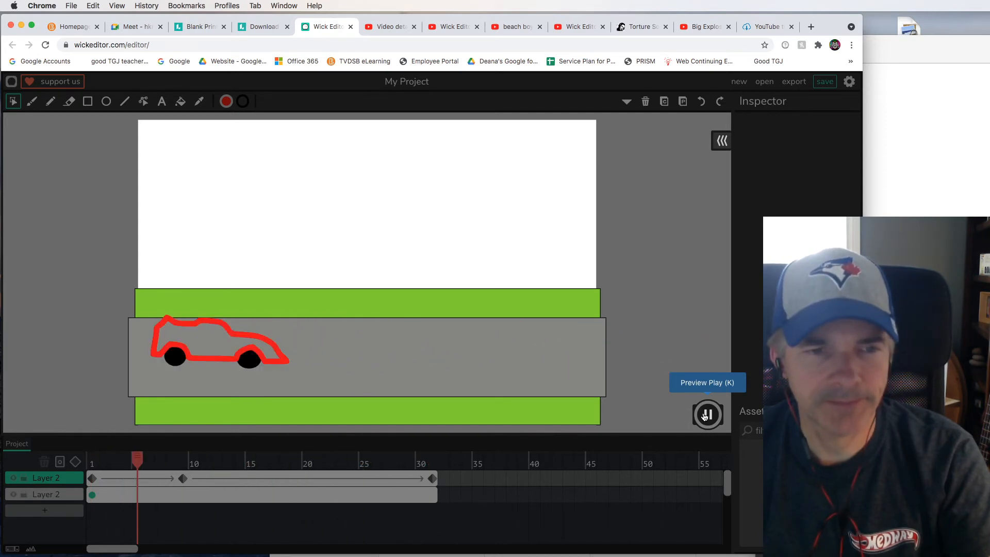
left_click(706, 415)
Hide the car layer and add a new layer directly above the road layer
left_click(202, 492)
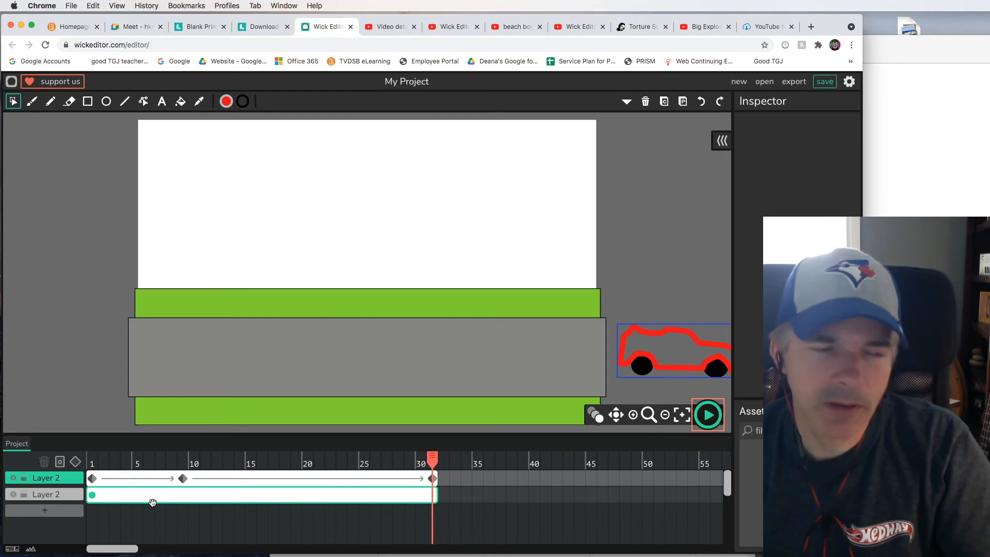
left_click(61, 480)
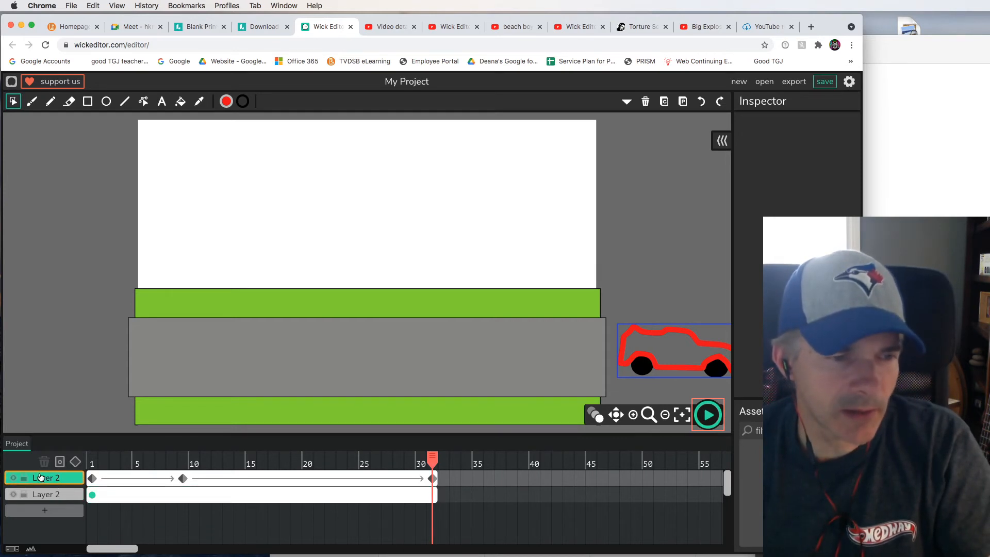
left_click(46, 477)
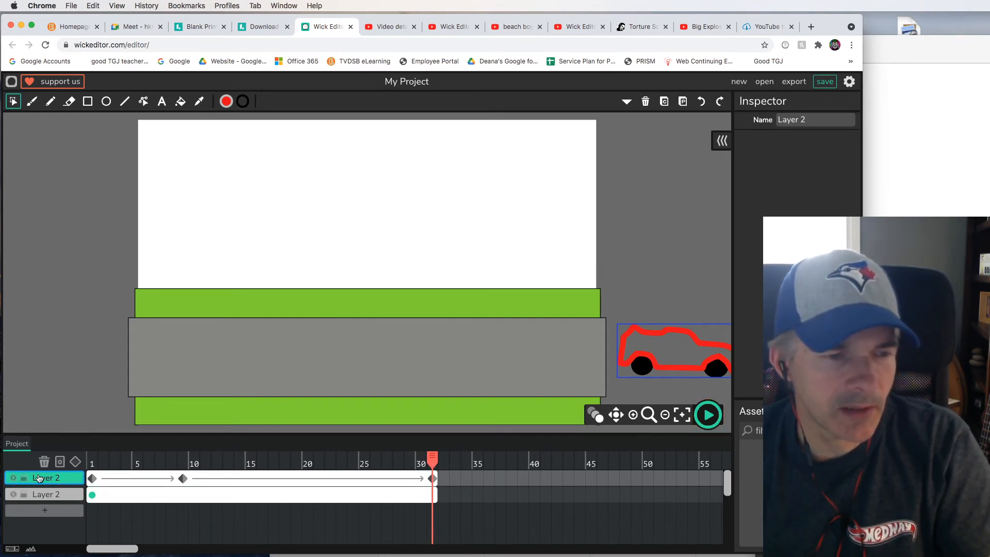
left_click(11, 479)
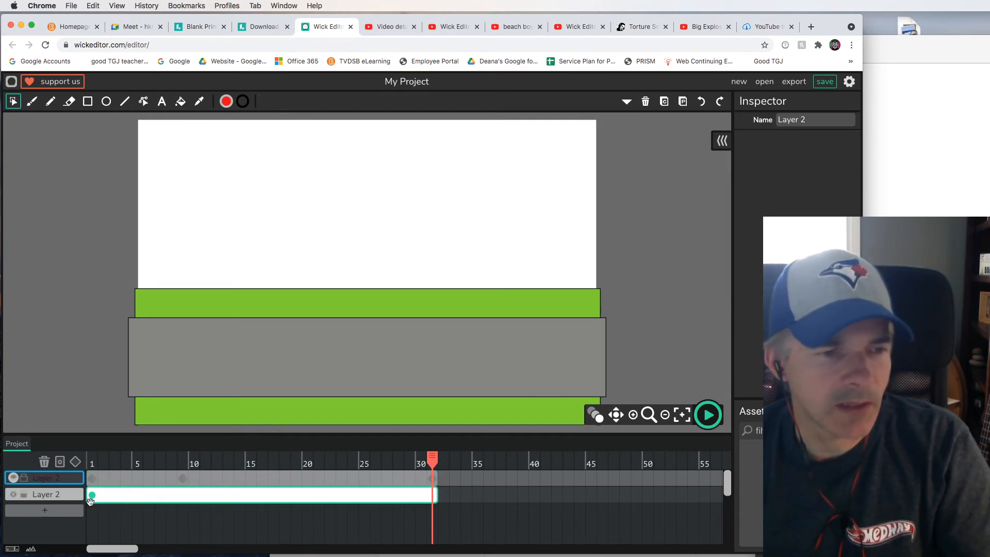
left_click(56, 512)
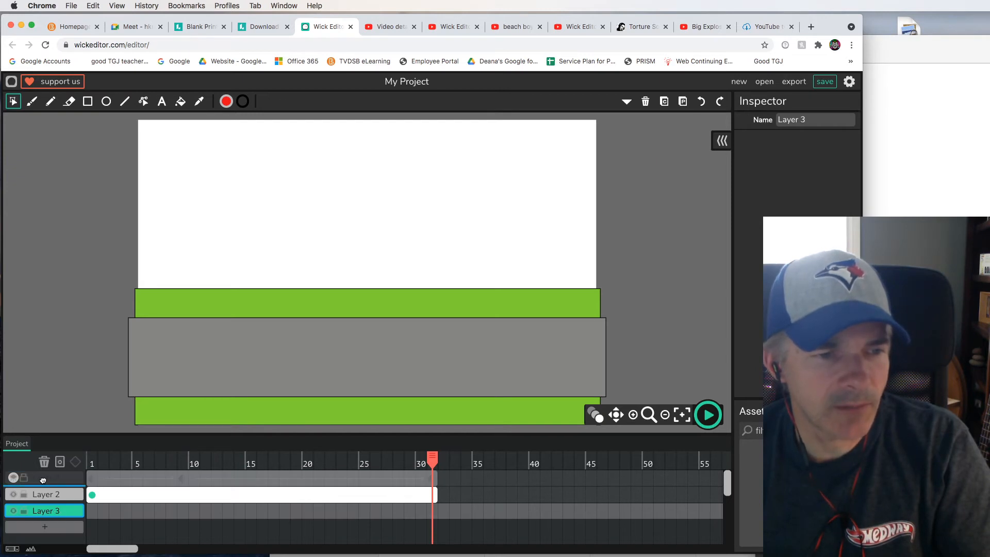
left_click_drag(43, 481, 43, 482)
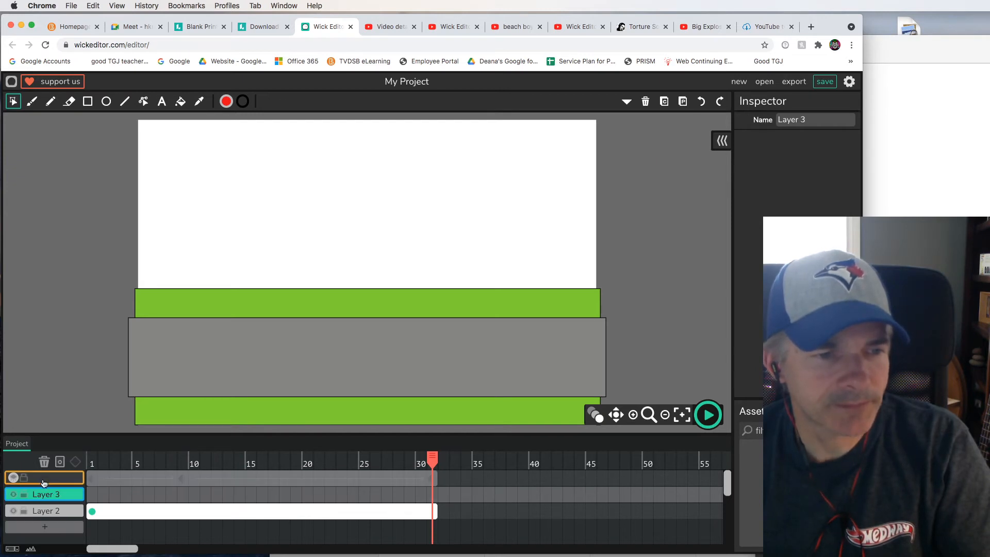
Choose the Ellipse tool and set its fill colour to a light orange
left_click(106, 101)
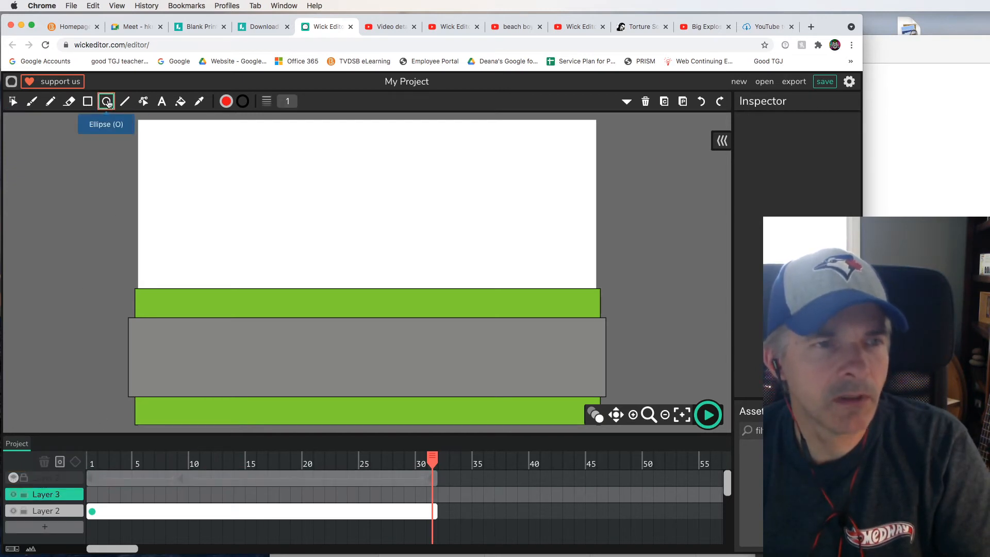
left_click(225, 102)
left_click(215, 134)
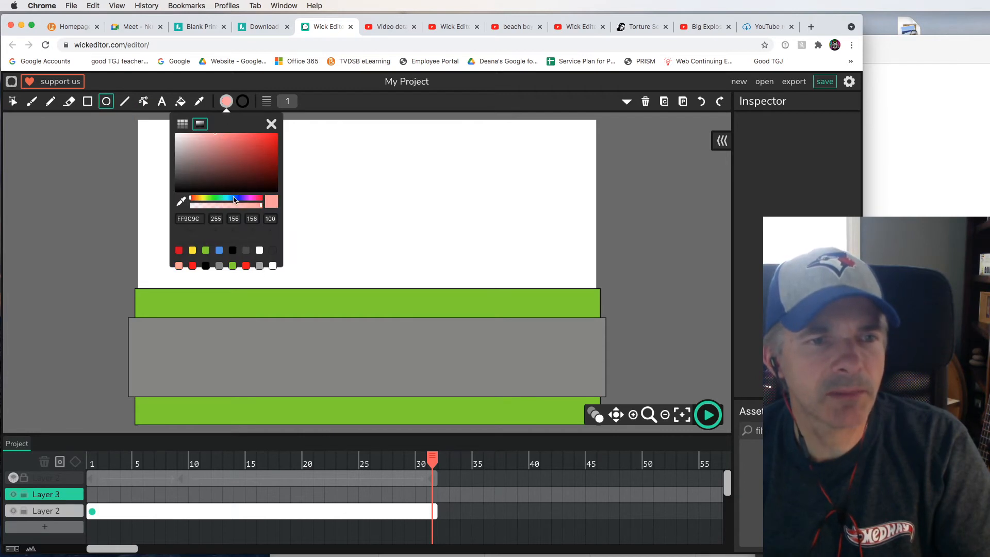
left_click(199, 200)
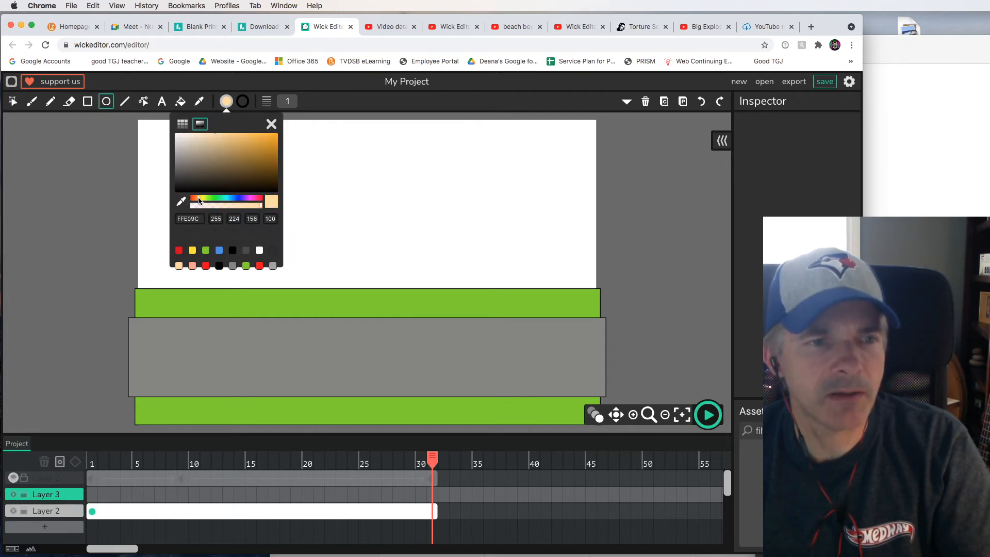
left_click(240, 139)
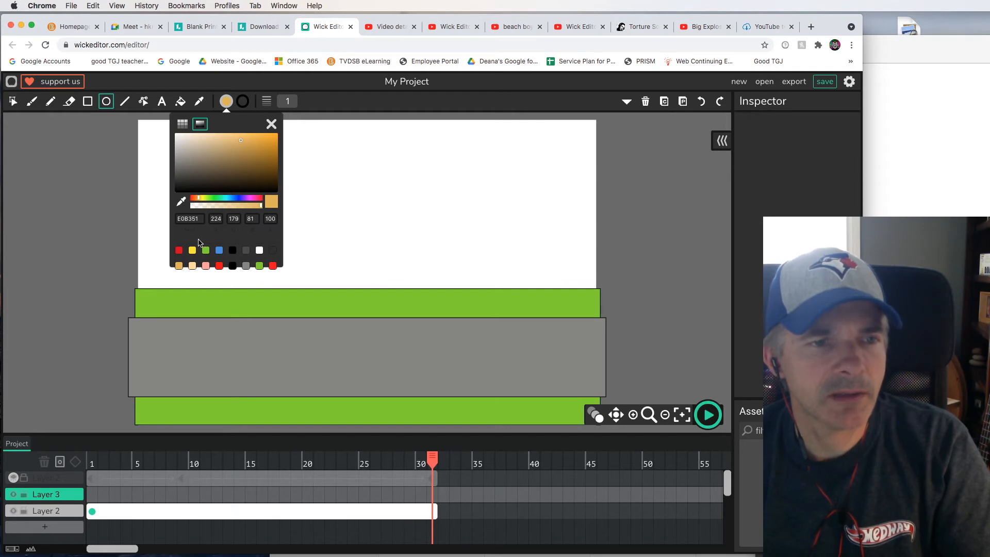
left_click(196, 200)
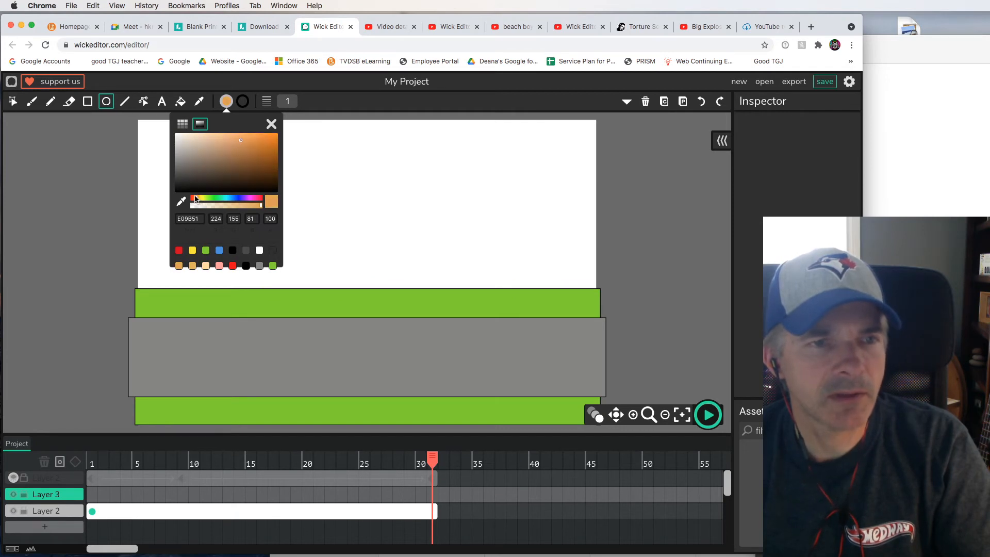
left_click(272, 124)
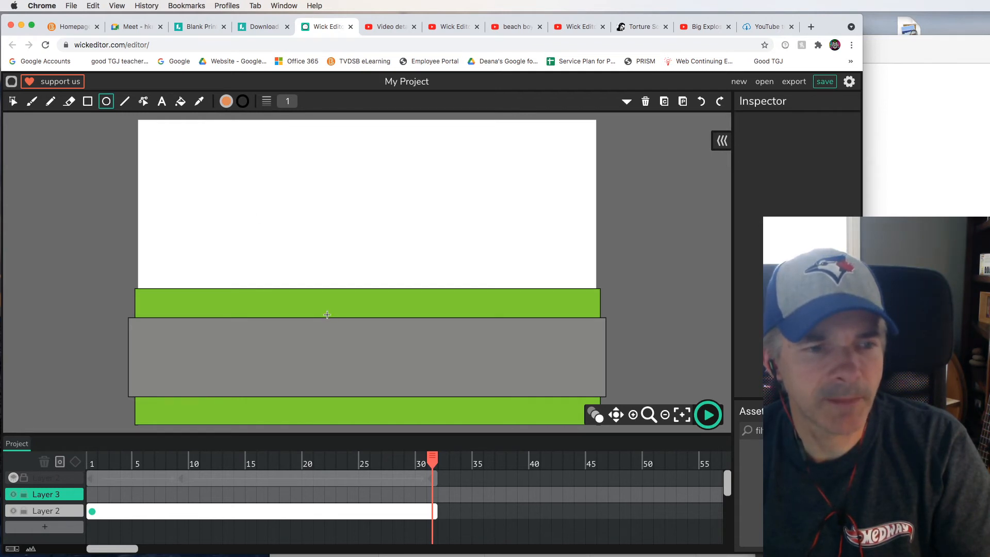
Draw a circle about 129 by 125 at frame 1 of the new layer and move it down slightly onto the road
left_click(90, 495)
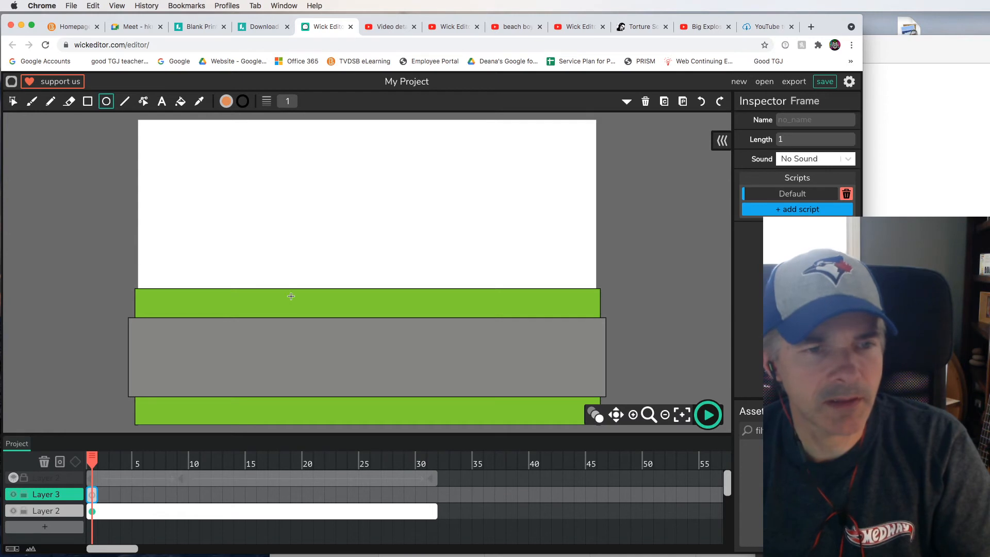
left_click_drag(322, 277, 403, 354)
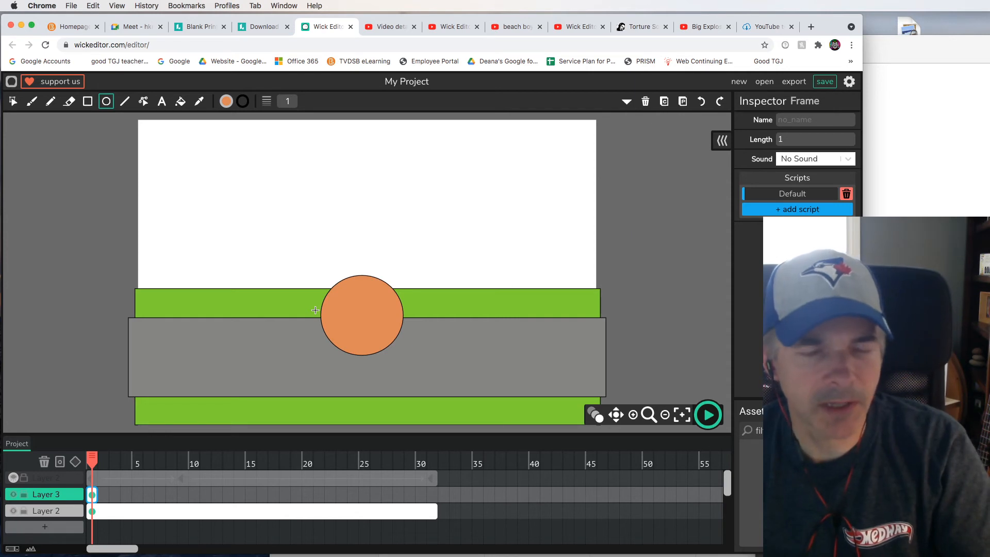
left_click(14, 102)
left_click(349, 330)
left_click_drag(369, 344, 374, 360)
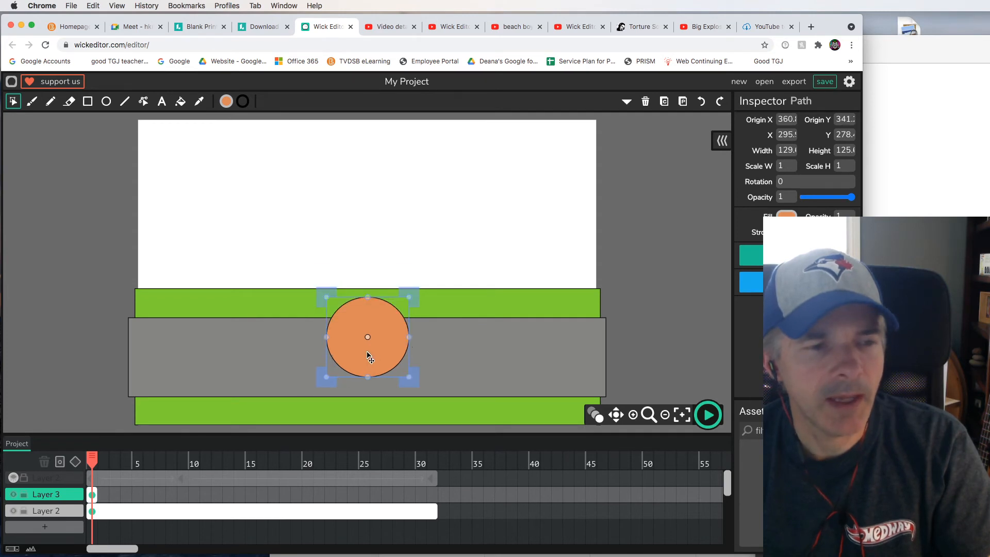
Extend the circle's frame to a length of 31 and add tweens at frames 1 and 31
left_click_drag(98, 496, 438, 496)
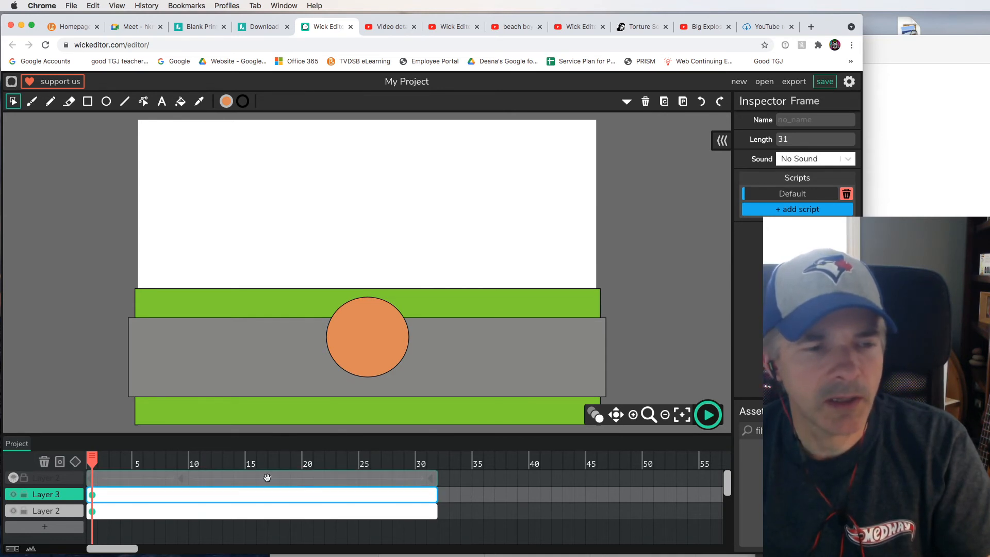
scroll(89, 466, "down", 1)
left_click(75, 462)
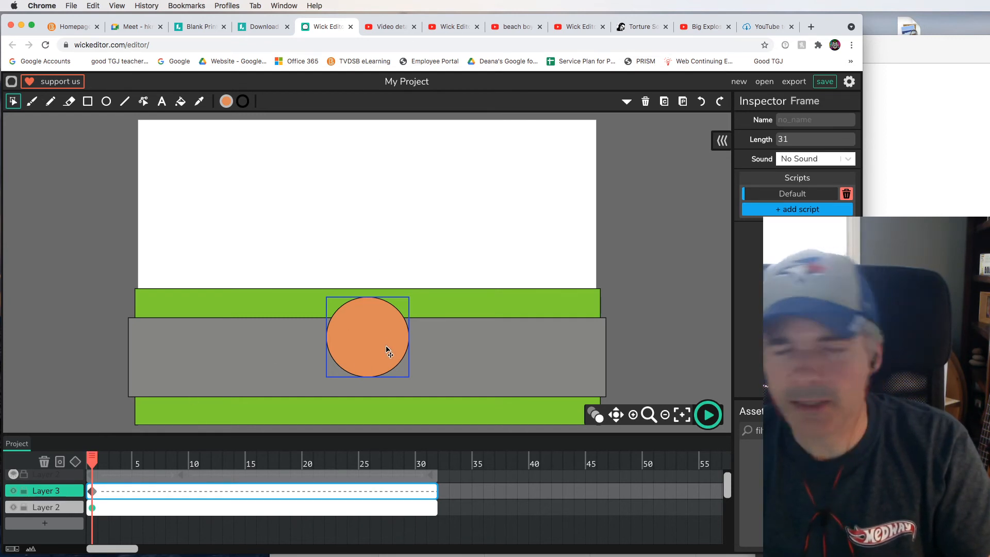
left_click_drag(92, 461, 250, 462)
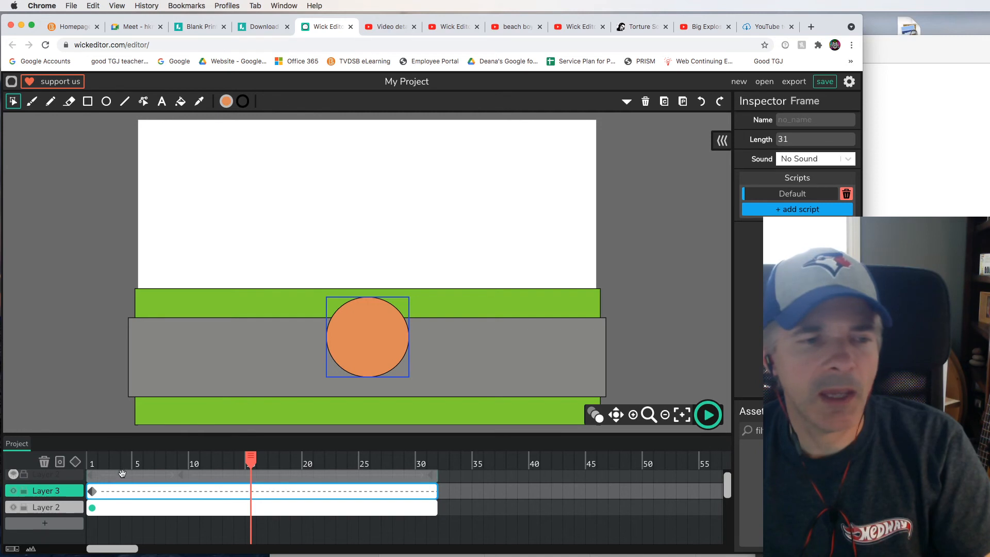
left_click(432, 460)
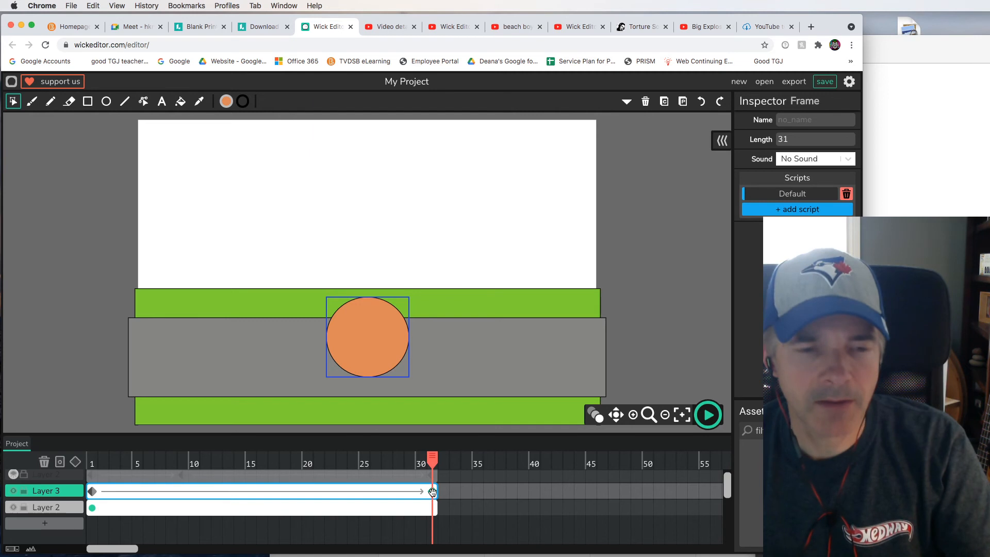
Move the circle up near the top of the white canvas at frame 16
left_click_drag(434, 455, 259, 457)
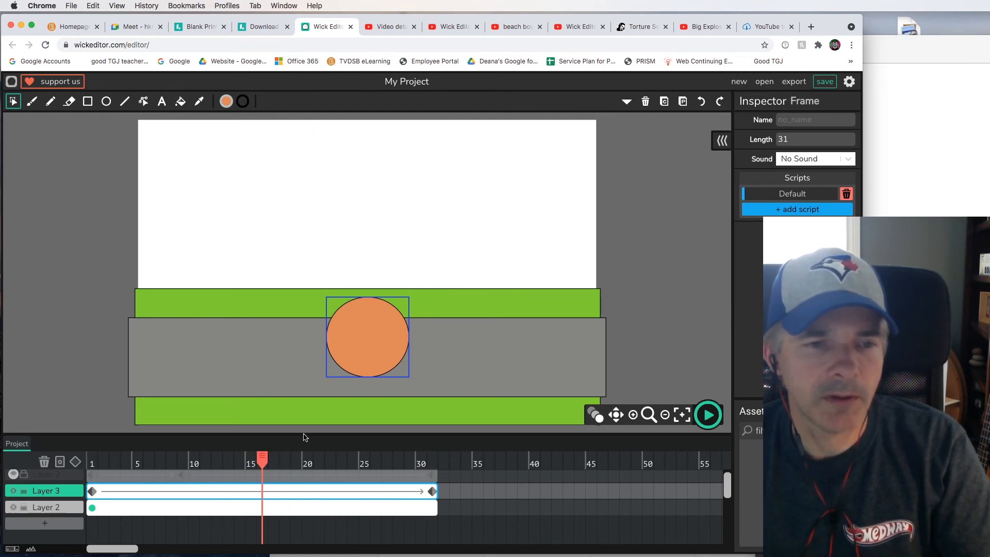
left_click_drag(384, 362, 391, 197)
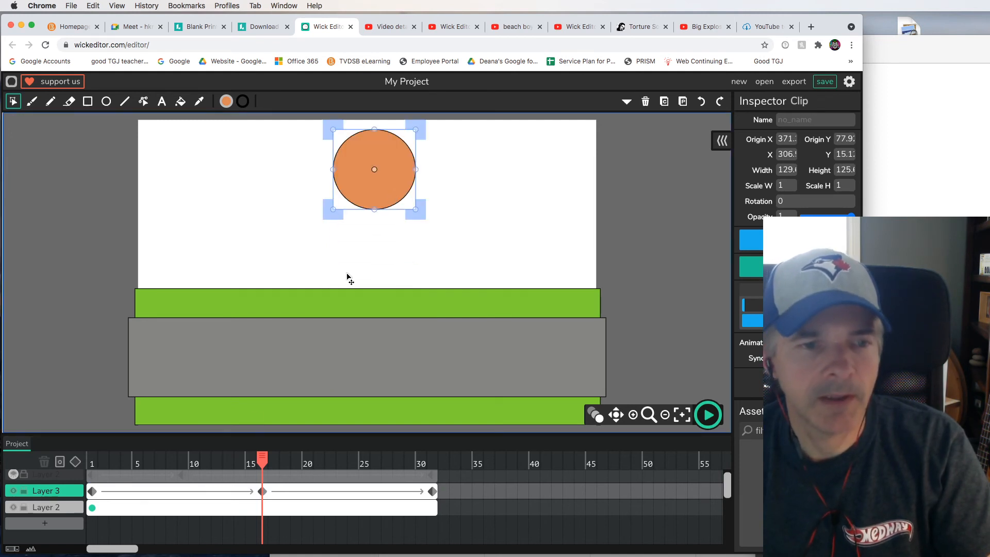
Check the ball's position at frames 1, 16 and 31, and preview the bounce animation
left_click(92, 464)
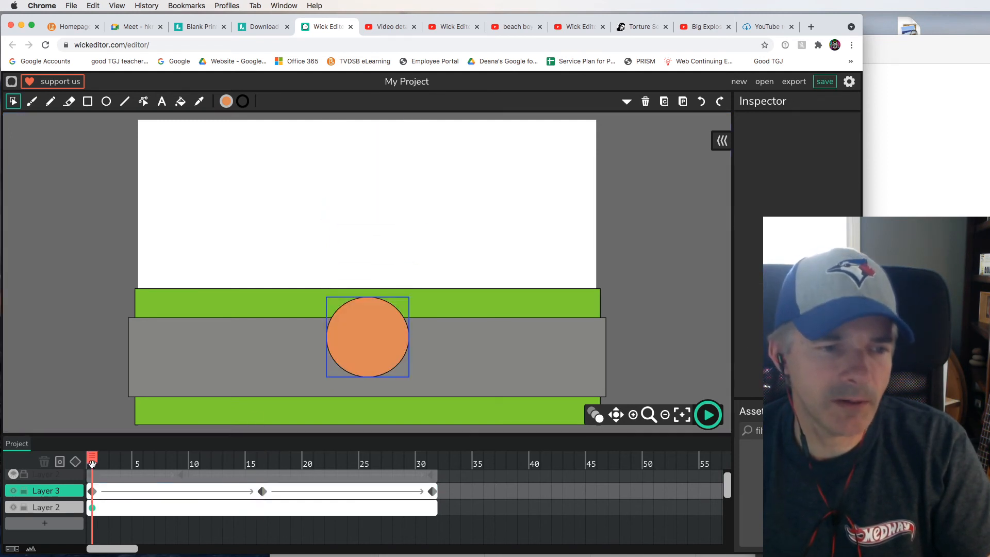
left_click(260, 466)
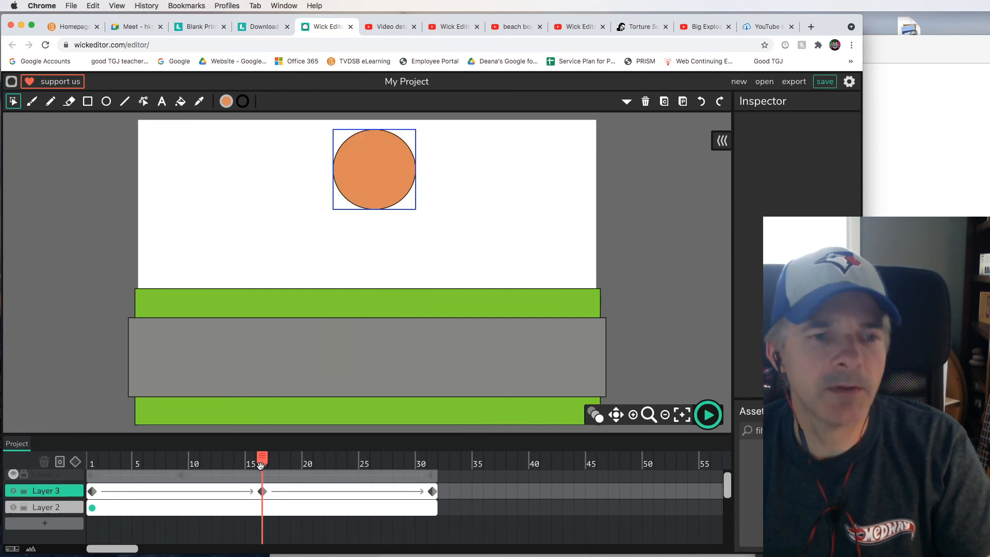
left_click(432, 466)
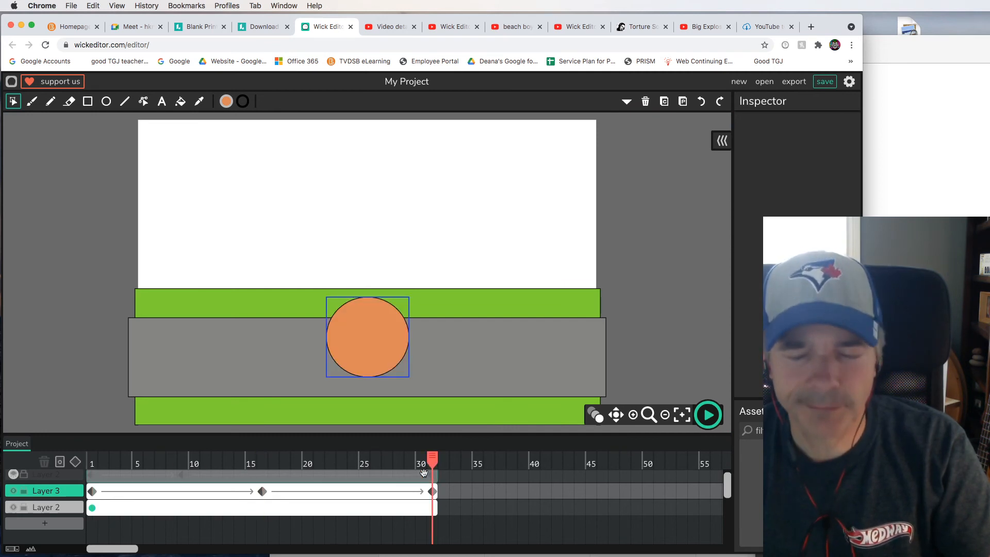
left_click(706, 417)
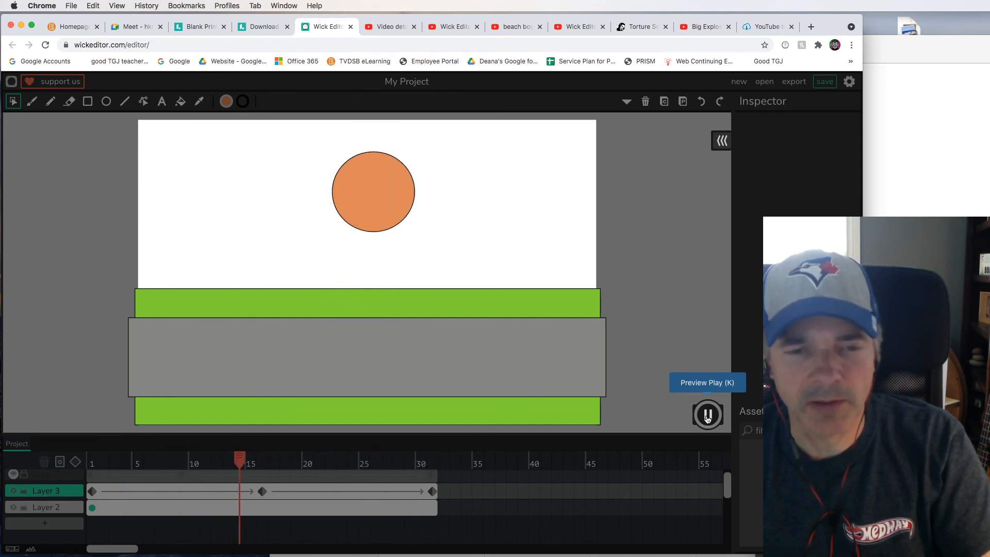
left_click(708, 415)
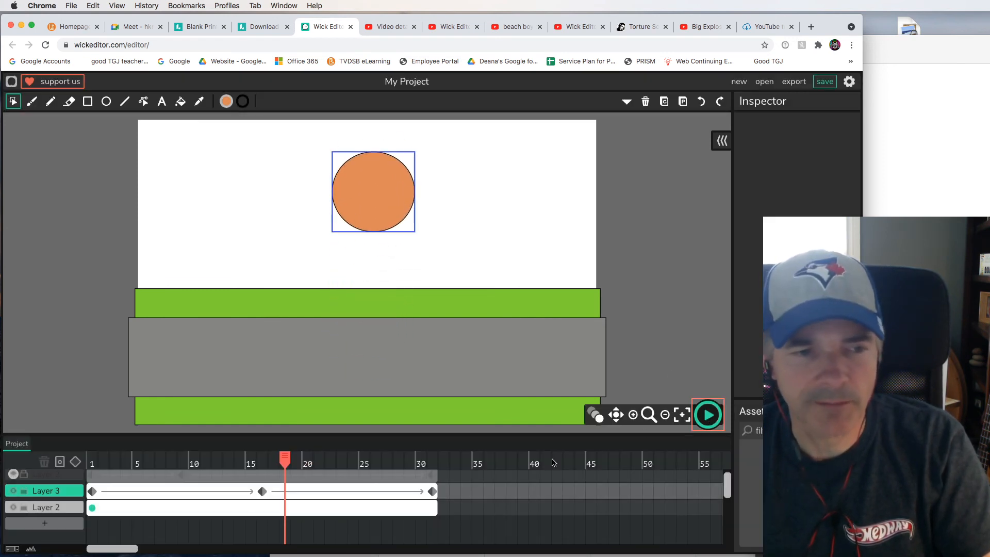
Set the easing type of the ball's tween at frame 1 to out
left_click_drag(287, 458, 92, 459)
left_click(92, 490)
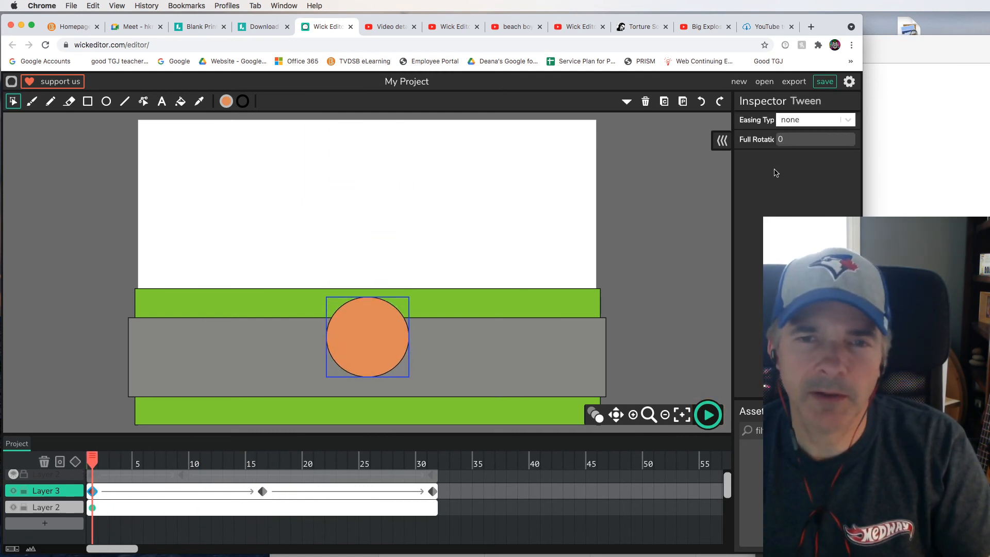
left_click(848, 120)
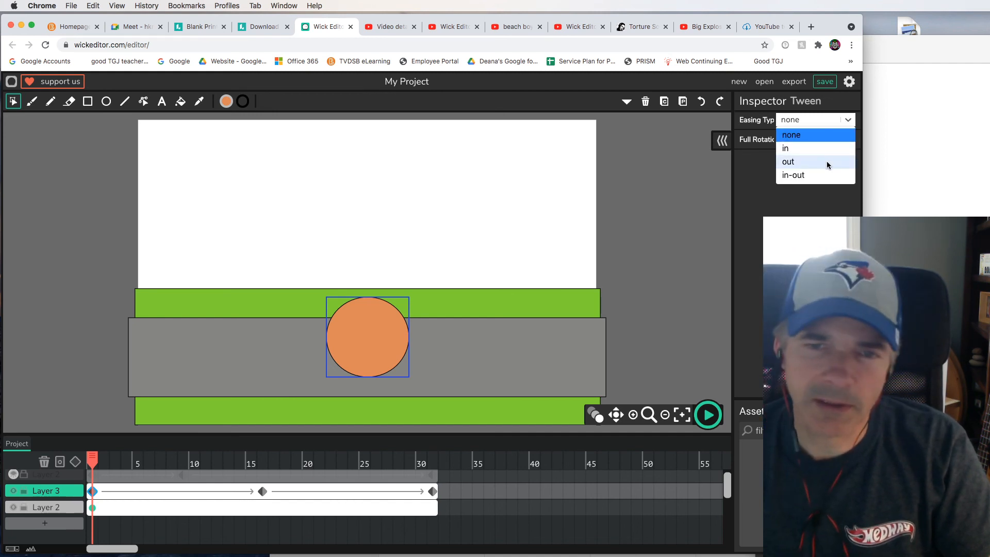
left_click(788, 163)
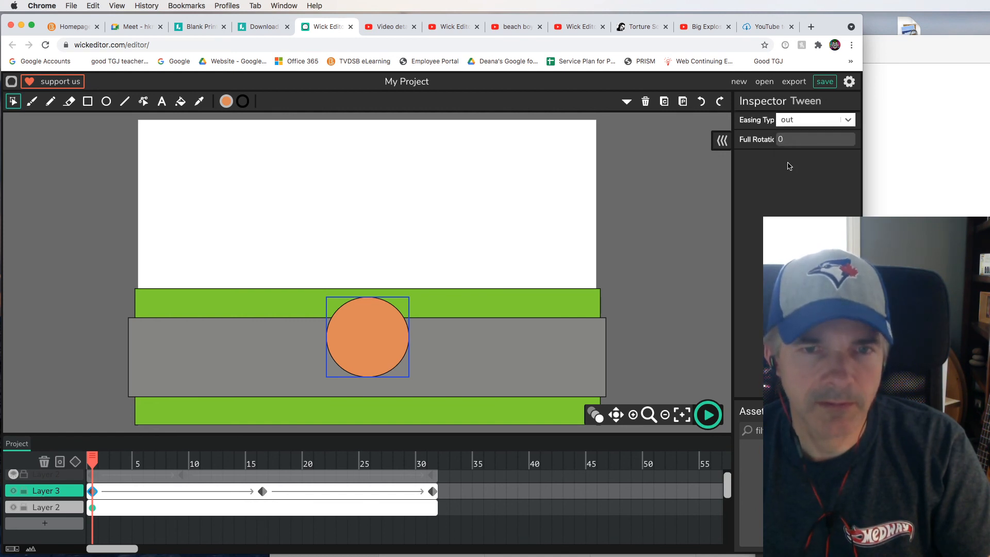
Set the easing type of the ball's tween at frame 31 to in and preview the animation
left_click(432, 492)
left_click(848, 121)
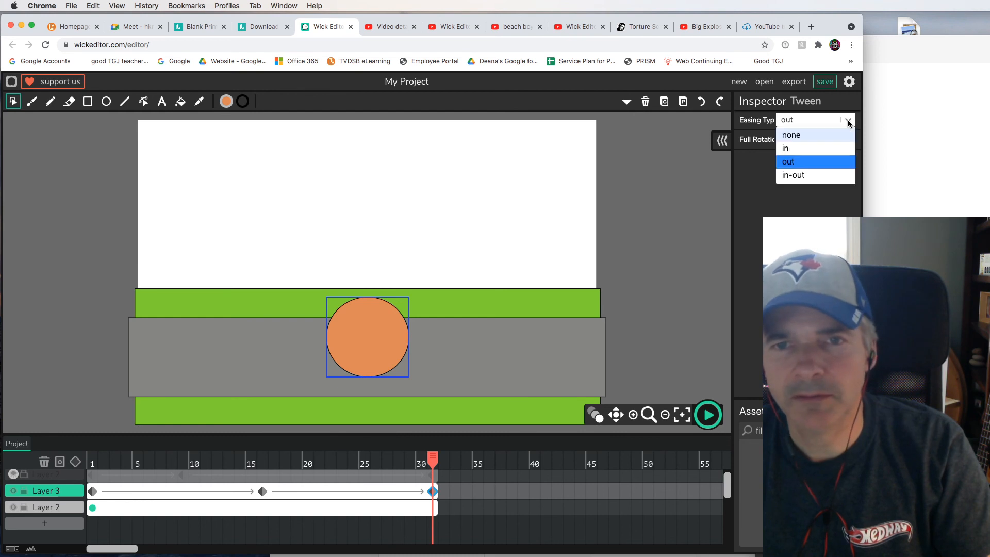
left_click(843, 147)
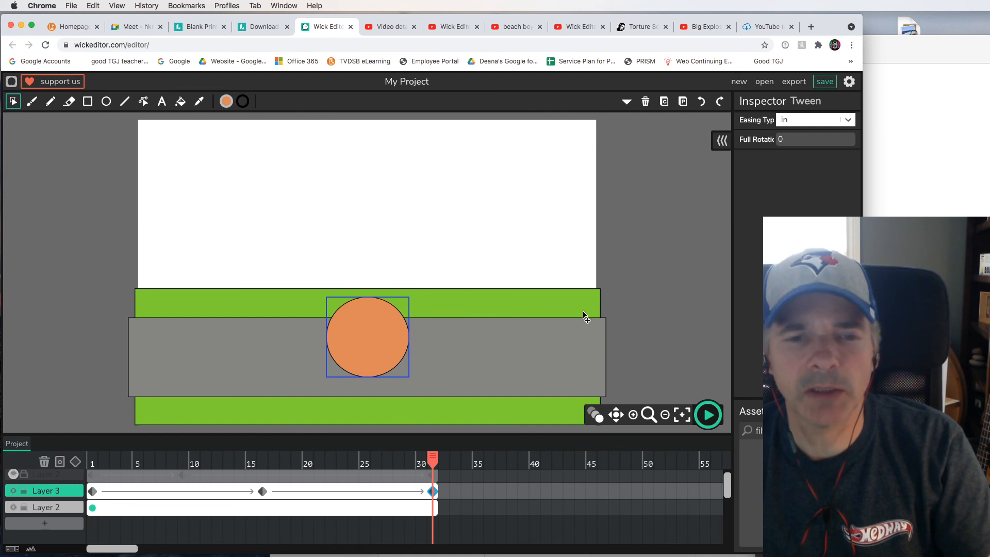
left_click(704, 417)
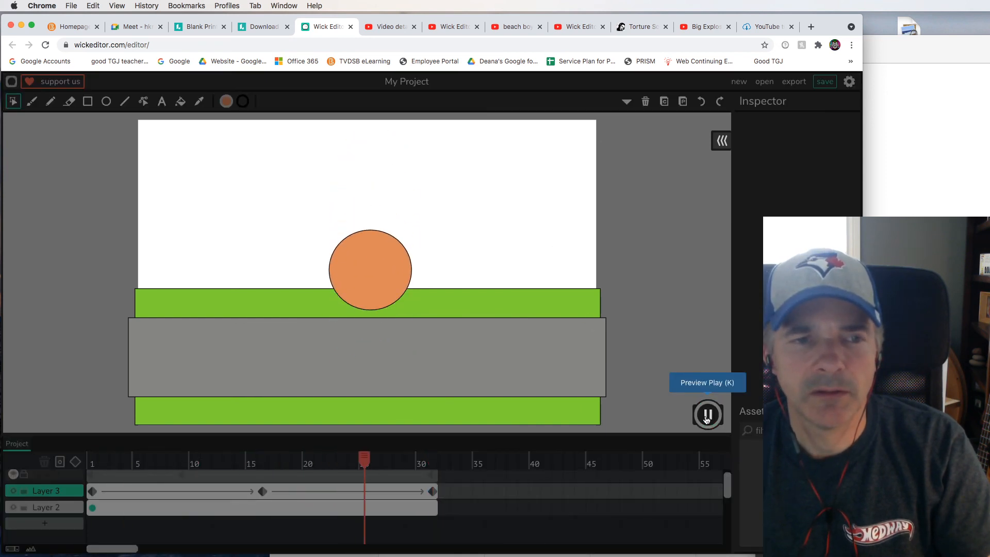